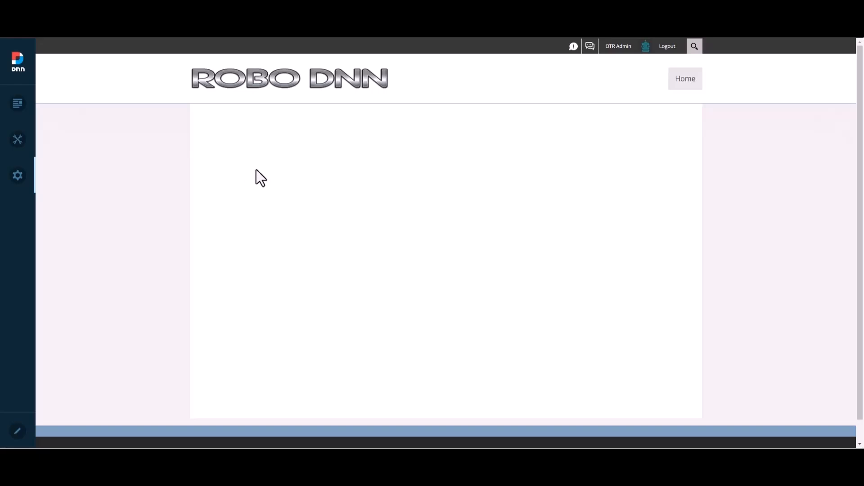
Step: Review the modules listed among the site's installed extensions, and close the list
{"action": "mouse_move", "coordinate": [14, 61]}
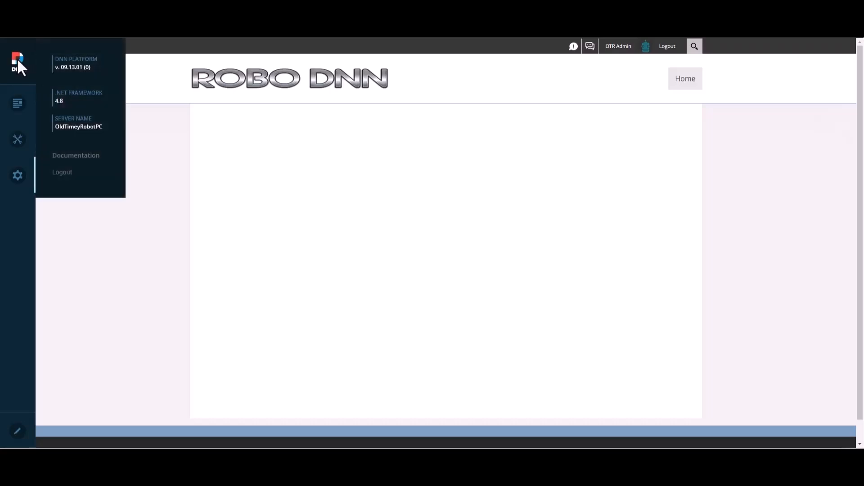
{"action": "mouse_move", "coordinate": [18, 148]}
{"action": "mouse_move", "coordinate": [19, 177]}
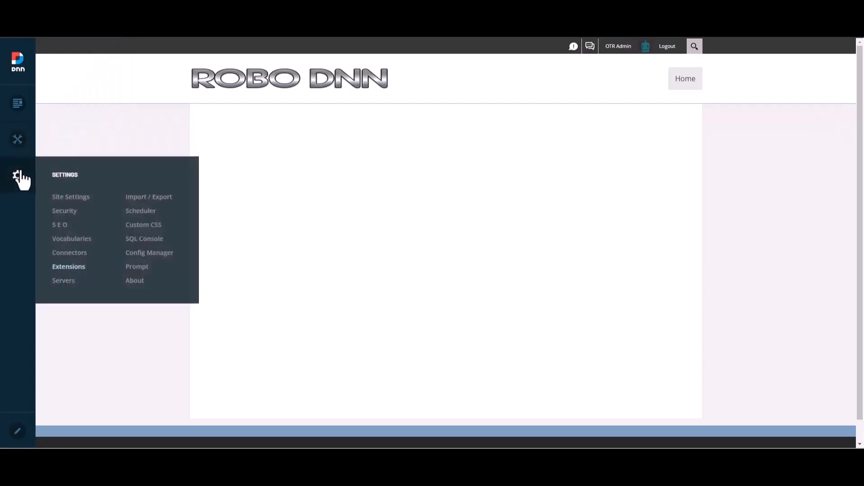
{"action": "left_click", "coordinate": [73, 269]}
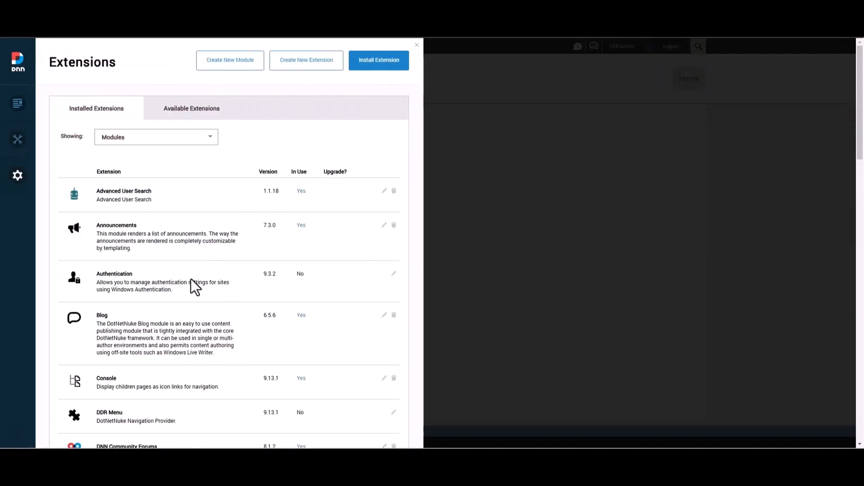
{"action": "scroll", "coordinate": [190, 281], "scroll_direction": "down", "scroll_amount": 10}
{"action": "scroll", "coordinate": [223, 278], "scroll_direction": "down", "scroll_amount": 10}
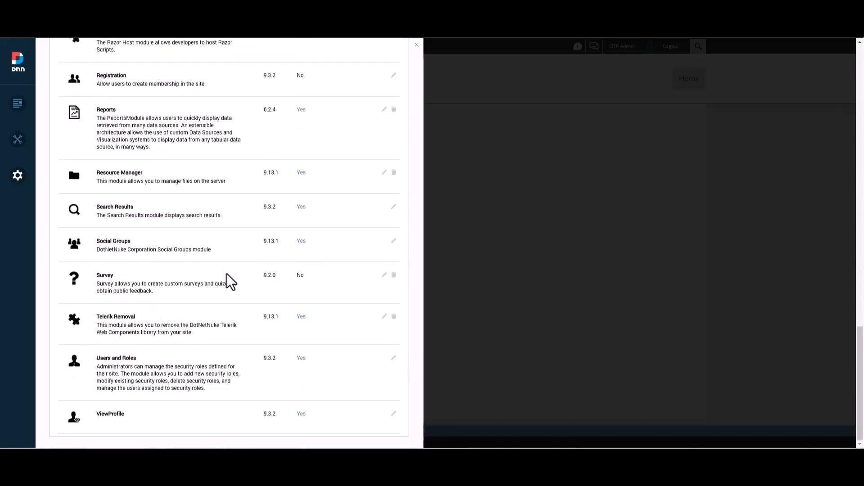
{"action": "scroll", "coordinate": [225, 274], "scroll_direction": "up", "scroll_amount": 20}
{"action": "left_click", "coordinate": [508, 233]}
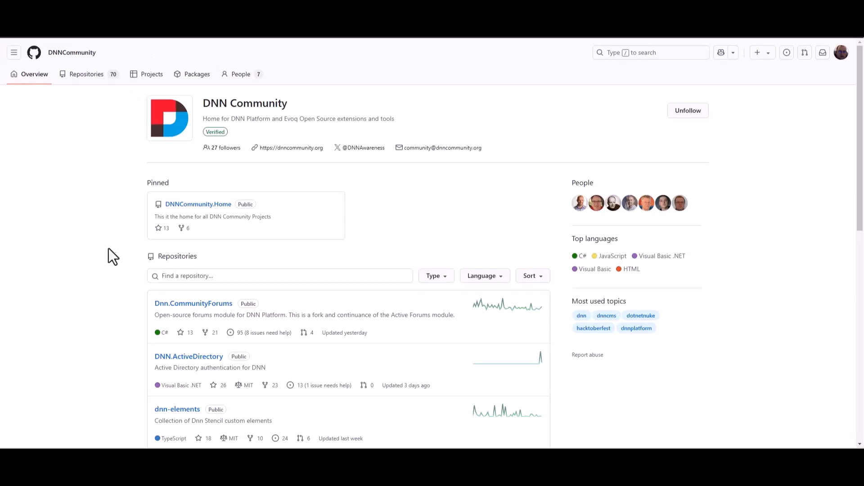
Step: Switch to the DNN Community organization on GitHub, open the v6.5.8 release of DNN.FormAndList and locate its install package under Assets
{"action": "scroll", "coordinate": [109, 248], "scroll_direction": "down", "scroll_amount": 10}
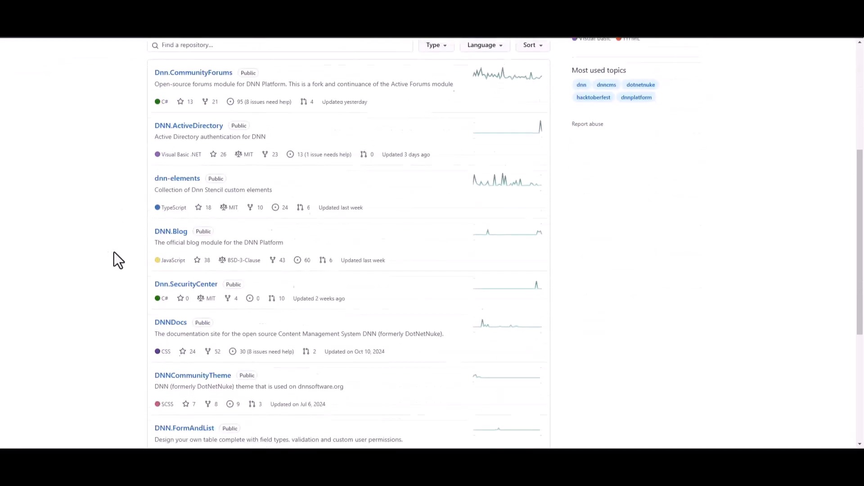
{"action": "scroll", "coordinate": [115, 249], "scroll_direction": "down", "scroll_amount": 1}
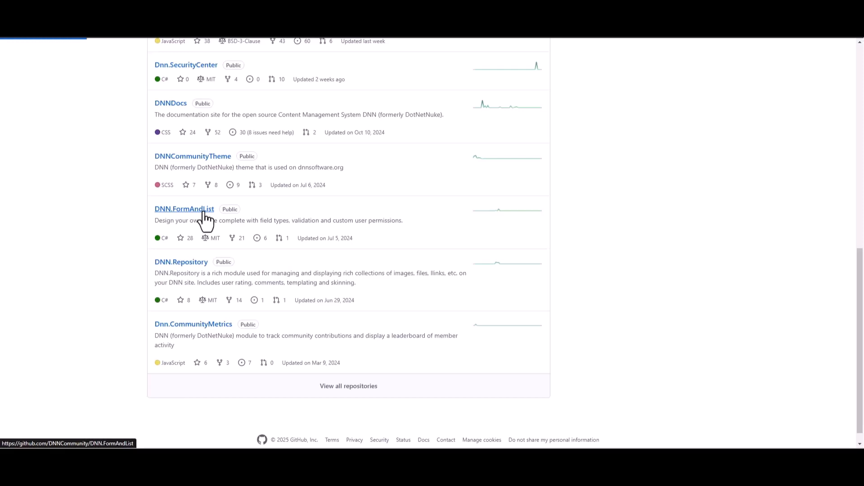
{"action": "scroll", "coordinate": [216, 234], "scroll_direction": "down", "scroll_amount": 2}
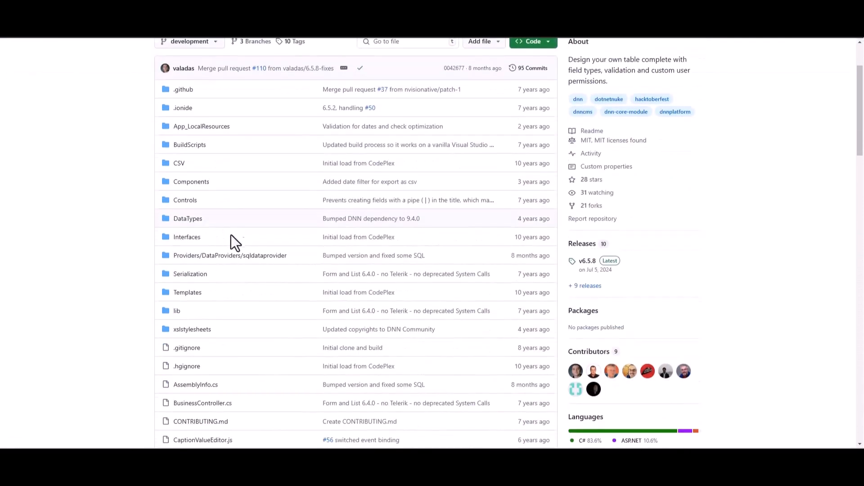
{"action": "left_click", "coordinate": [585, 261]}
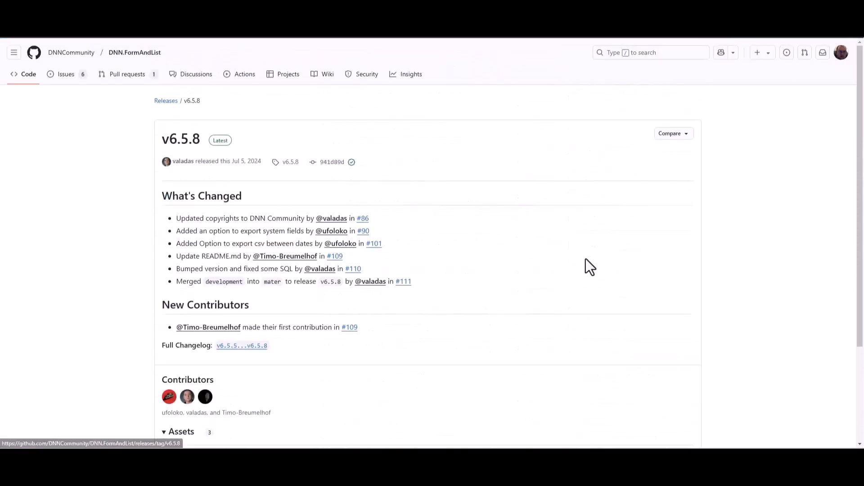
{"action": "scroll", "coordinate": [503, 266], "scroll_direction": "down", "scroll_amount": 3}
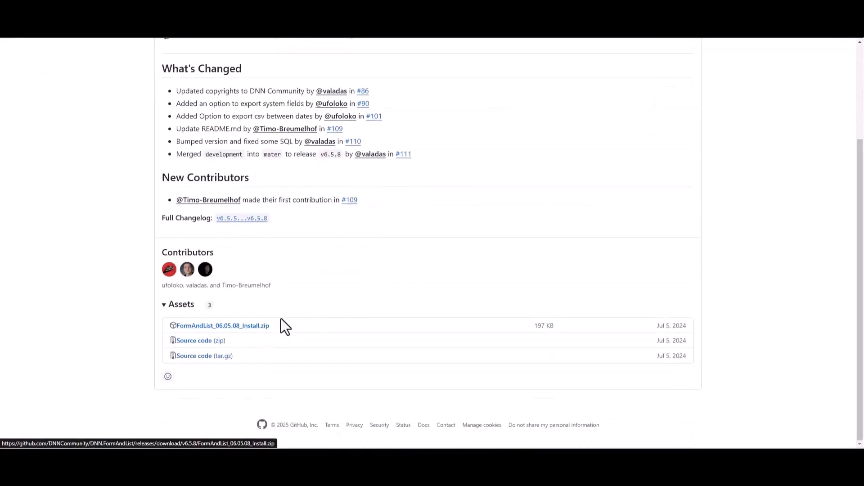
{"action": "scroll", "coordinate": [340, 331], "scroll_direction": "up", "scroll_amount": 3}
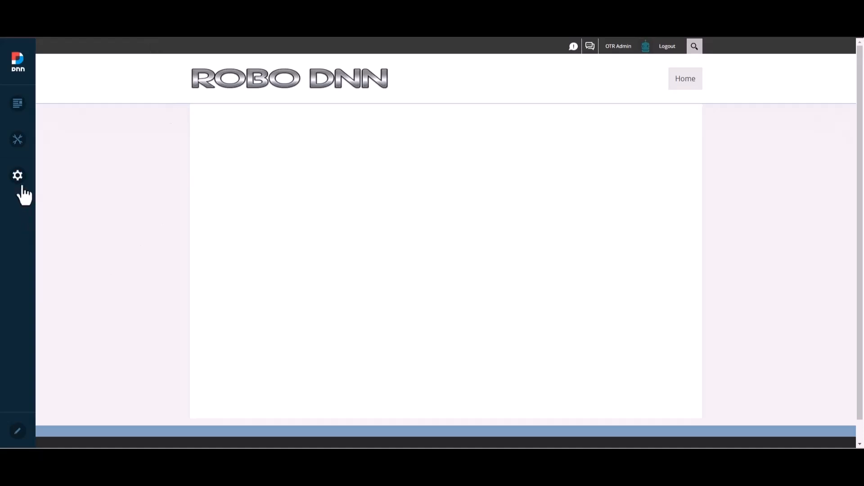
Step: Back on the DNN site, start an extension installation and upload the package FormAndList_06.05.08_Install.zip
{"action": "mouse_move", "coordinate": [20, 185]}
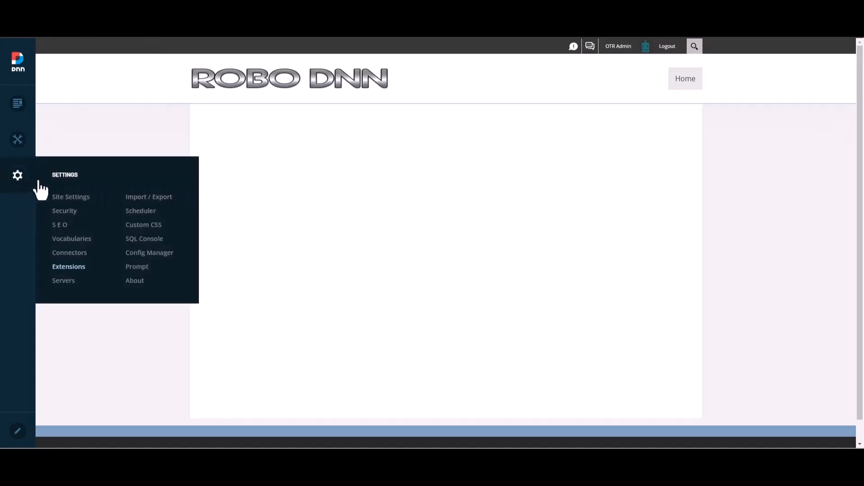
{"action": "left_click", "coordinate": [79, 269]}
{"action": "left_click", "coordinate": [379, 60]}
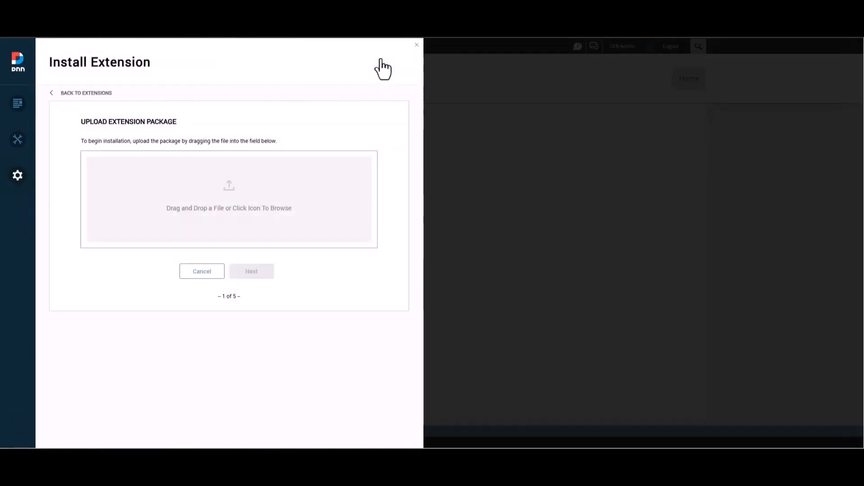
{"action": "left_click_drag", "start_coordinate": [441, 102], "coordinate": [208, 206]}
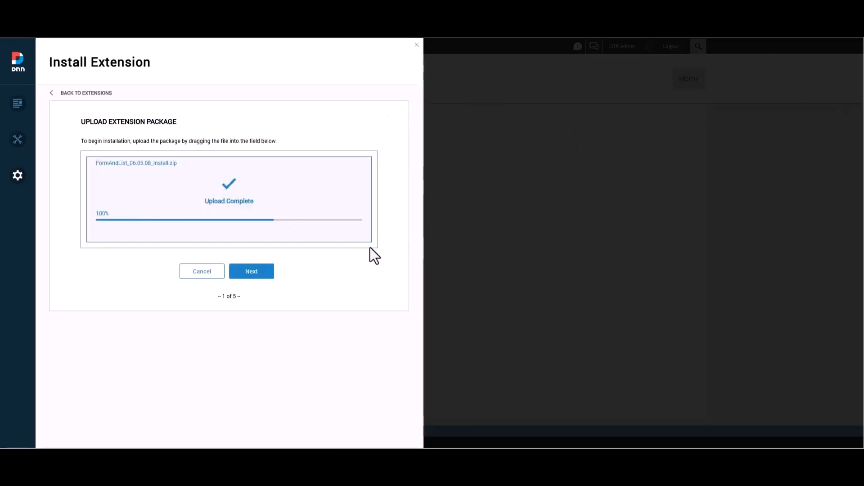
{"action": "left_click", "coordinate": [252, 273]}
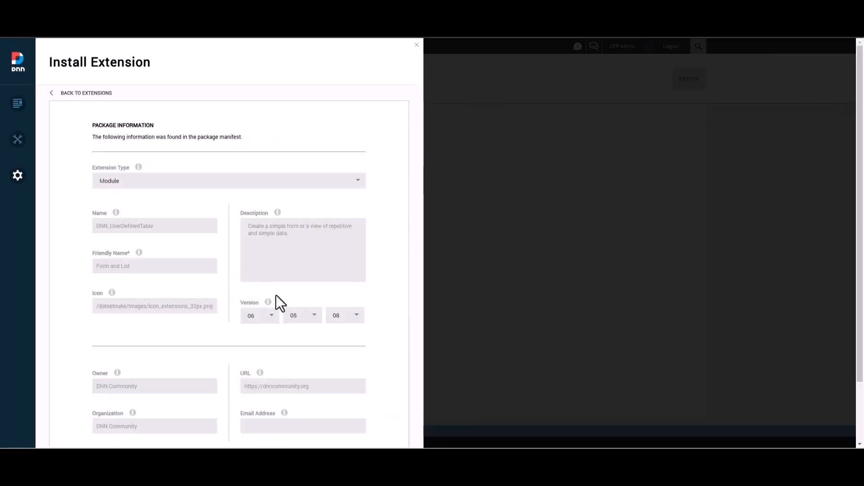
Step: Proceed through the package information and release notes, accept the license, finish installing the extension and close Extensions
{"action": "scroll", "coordinate": [276, 295], "scroll_direction": "down", "scroll_amount": 2}
{"action": "left_click", "coordinate": [260, 402]}
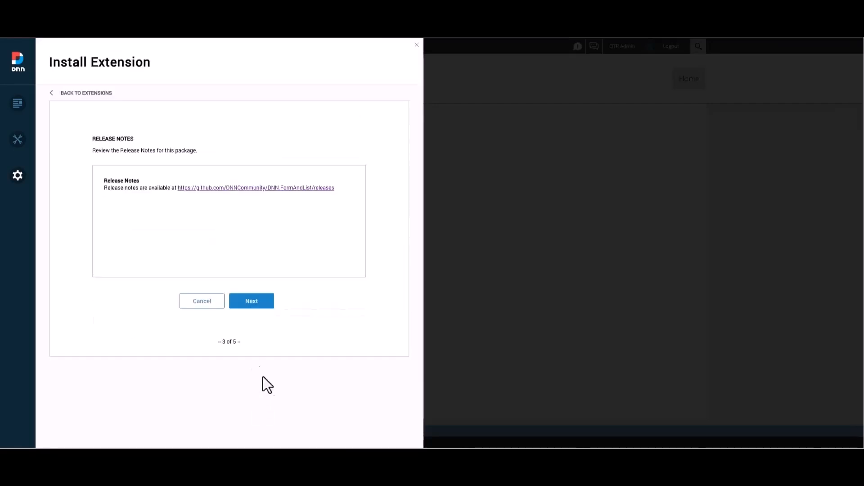
{"action": "left_click", "coordinate": [251, 301]}
{"action": "left_click", "coordinate": [226, 298]}
{"action": "left_click", "coordinate": [250, 328]}
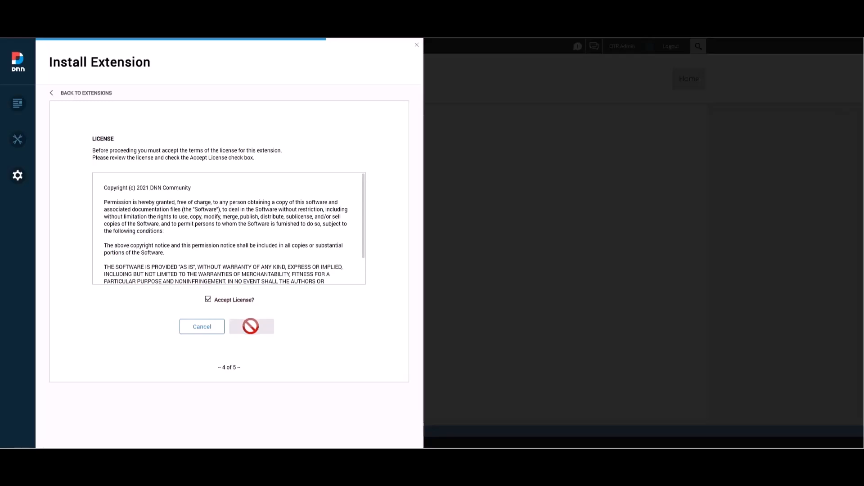
{"action": "left_click", "coordinate": [220, 310]}
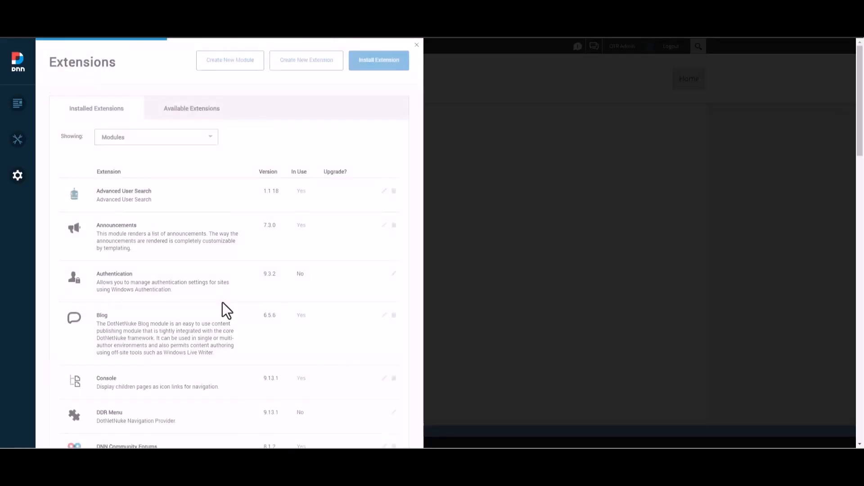
{"action": "left_click", "coordinate": [513, 220]}
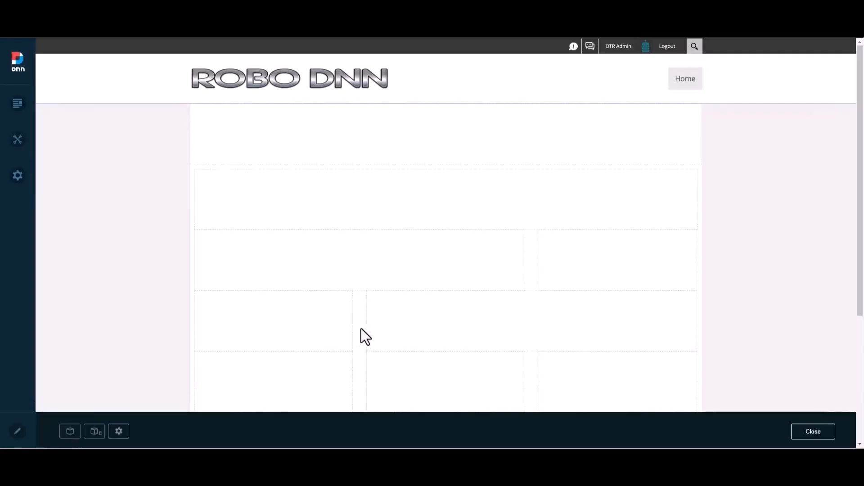
Step: Add the Form and List module to the Home page's content pane
{"action": "left_click", "coordinate": [70, 431]}
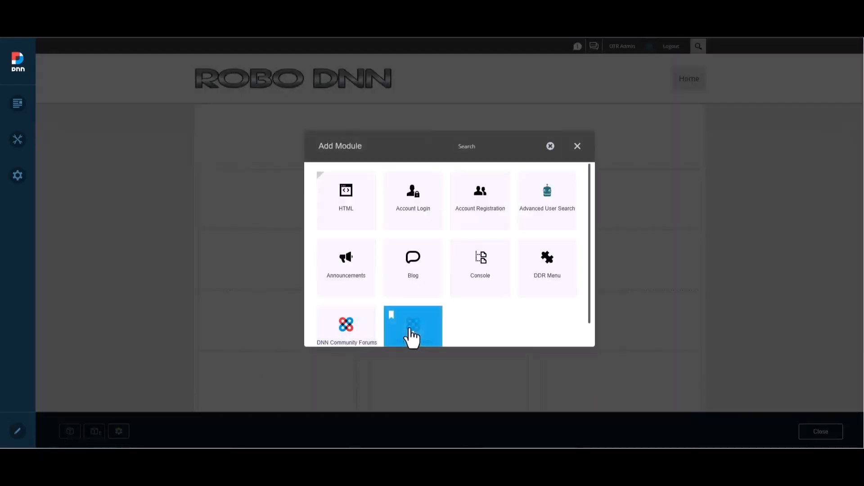
{"action": "scroll", "coordinate": [518, 317], "scroll_direction": "down", "scroll_amount": 1}
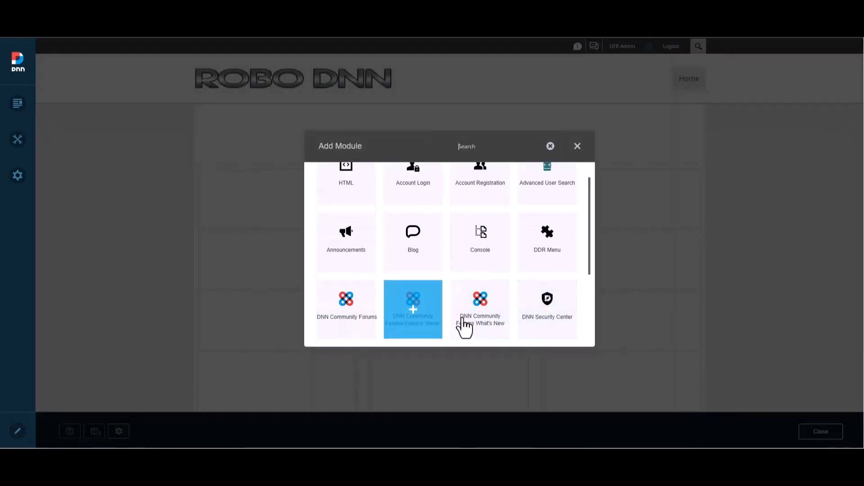
{"action": "scroll", "coordinate": [463, 327], "scroll_direction": "down", "scroll_amount": 4}
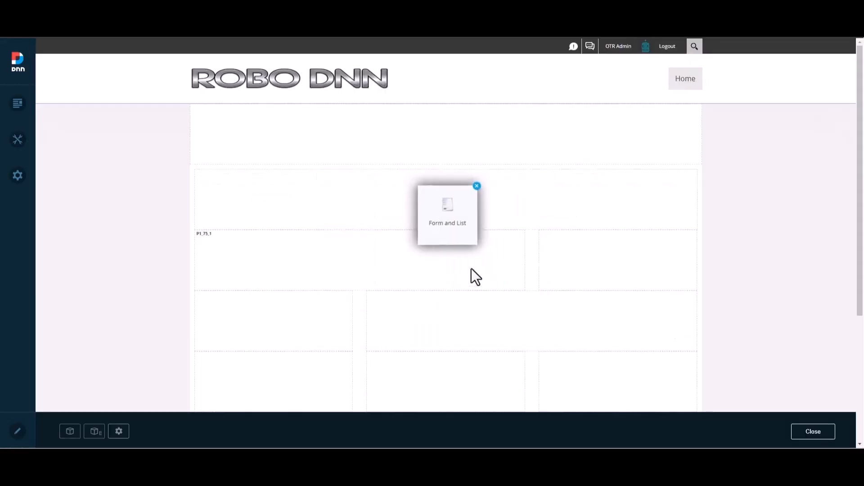
{"action": "left_click", "coordinate": [459, 191]}
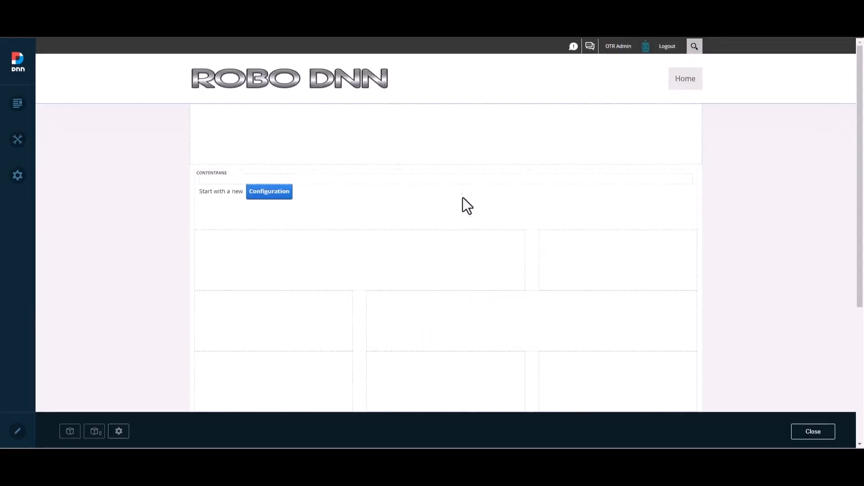
Step: Open the new module's configuration, set the Appearance in its page related settings to Form, and look over the Form Settings
{"action": "left_click", "coordinate": [269, 193]}
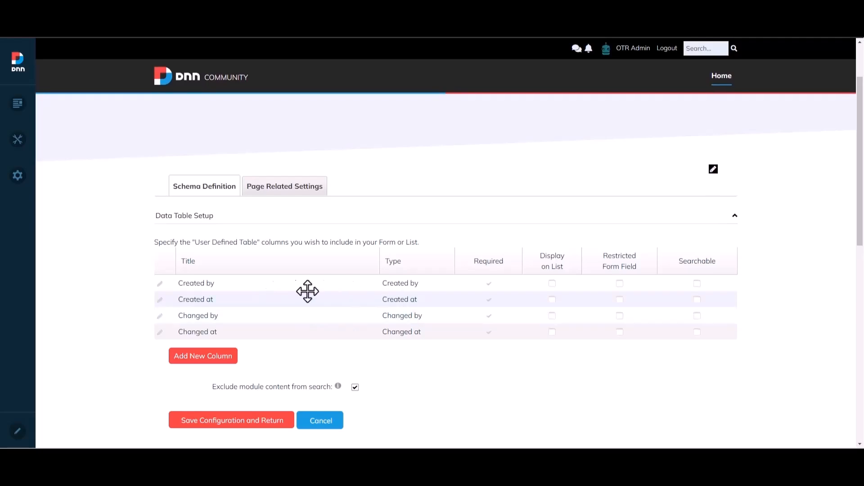
{"action": "scroll", "coordinate": [259, 301], "scroll_direction": "down", "scroll_amount": 1}
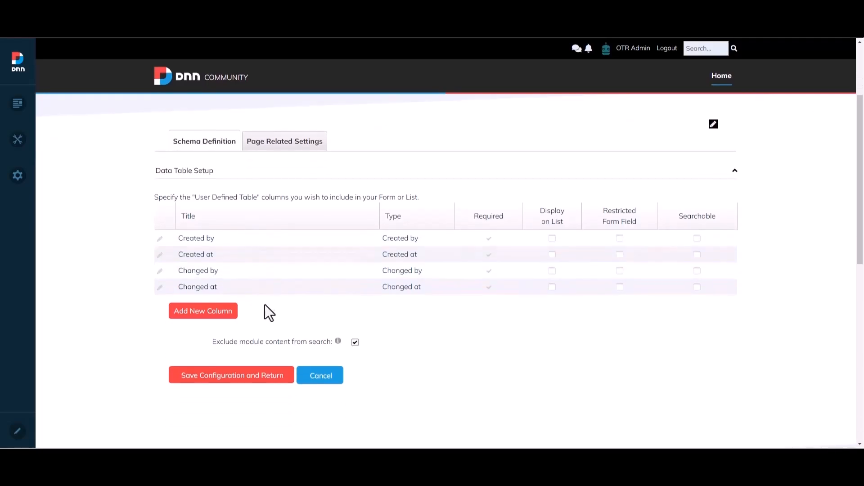
{"action": "left_click", "coordinate": [287, 141]}
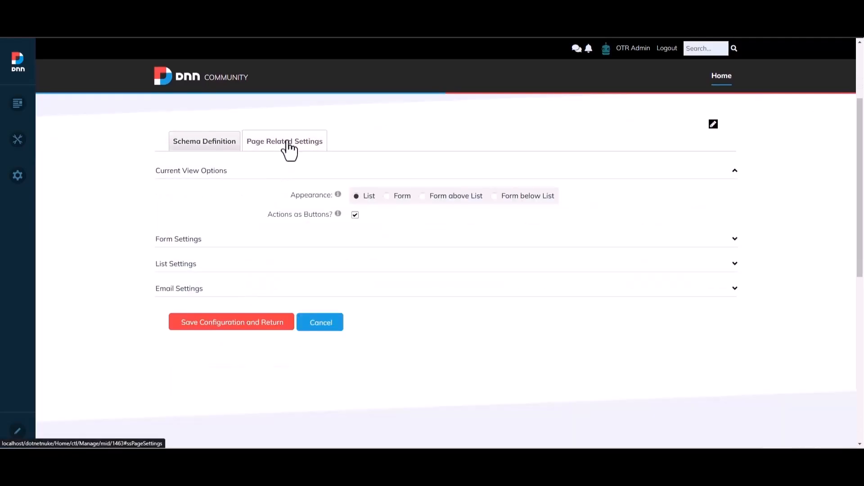
{"action": "left_click", "coordinate": [387, 198]}
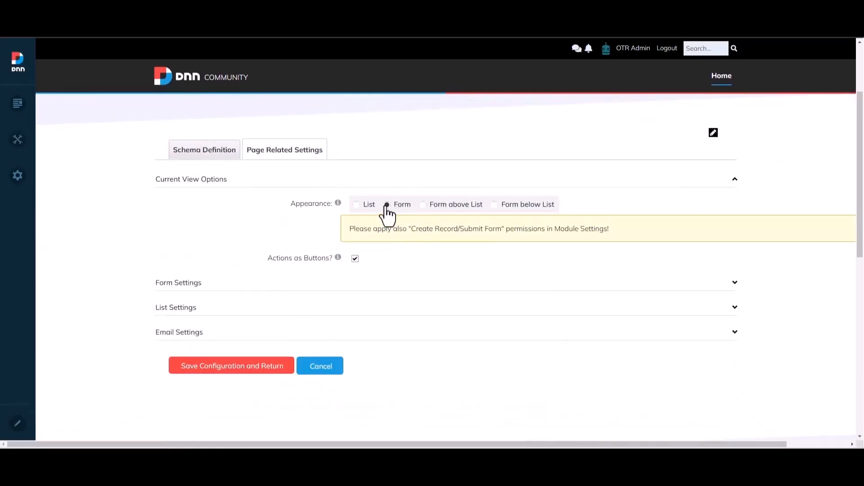
{"action": "left_click", "coordinate": [205, 282]}
{"action": "scroll", "coordinate": [225, 306], "scroll_direction": "down", "scroll_amount": 2}
{"action": "scroll", "coordinate": [362, 318], "scroll_direction": "up", "scroll_amount": 2}
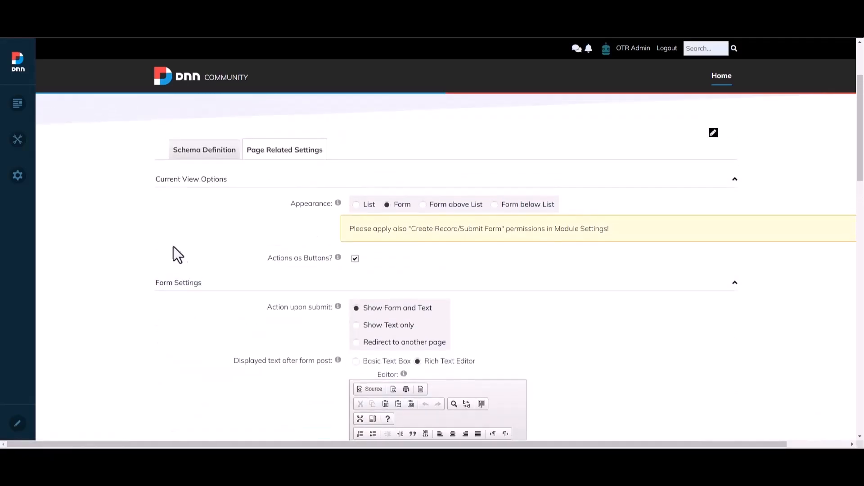
{"action": "left_click", "coordinate": [198, 283]}
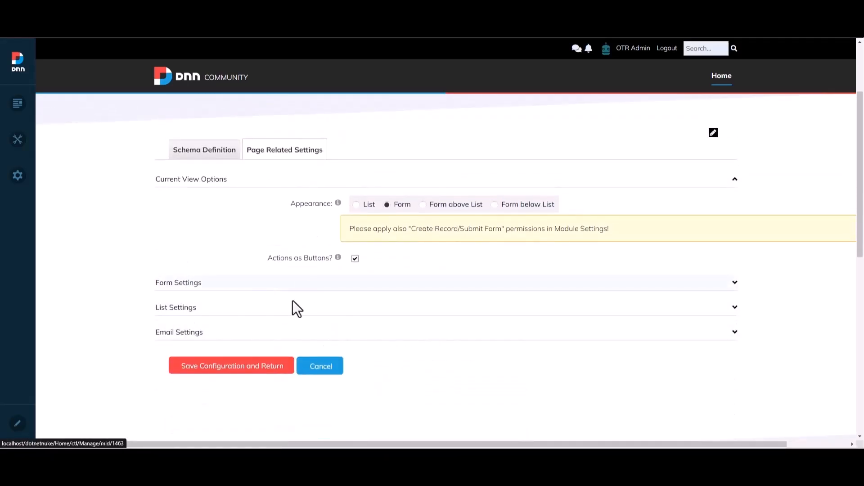
Step: Add a new column of type Text titled Name to the data table schema
{"action": "left_click", "coordinate": [200, 153]}
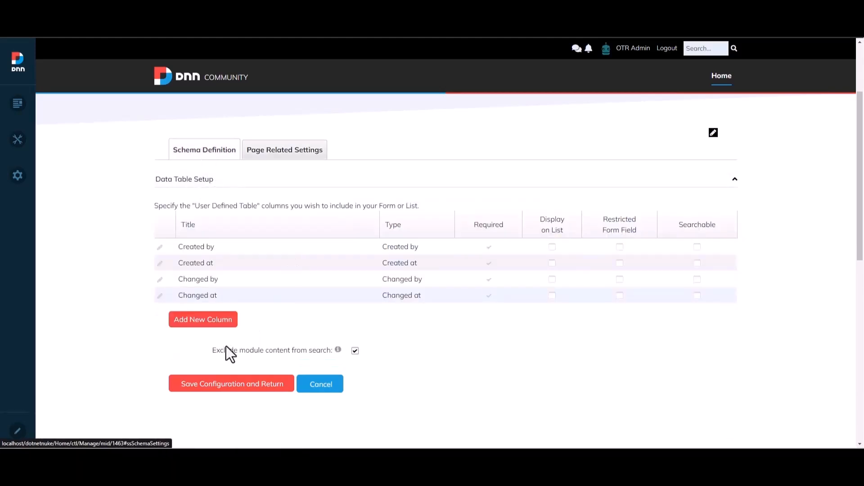
{"action": "left_click", "coordinate": [191, 320]}
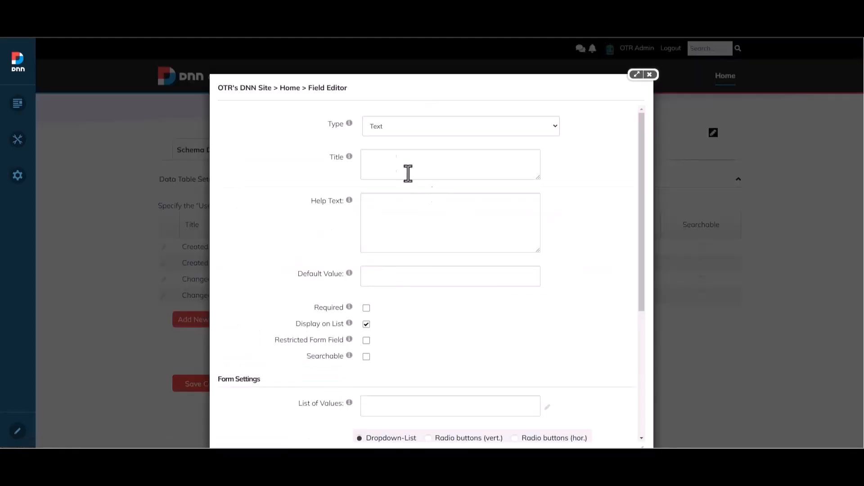
{"action": "left_click", "coordinate": [405, 128]}
{"action": "left_click", "coordinate": [406, 128]}
{"action": "left_click", "coordinate": [458, 174]}
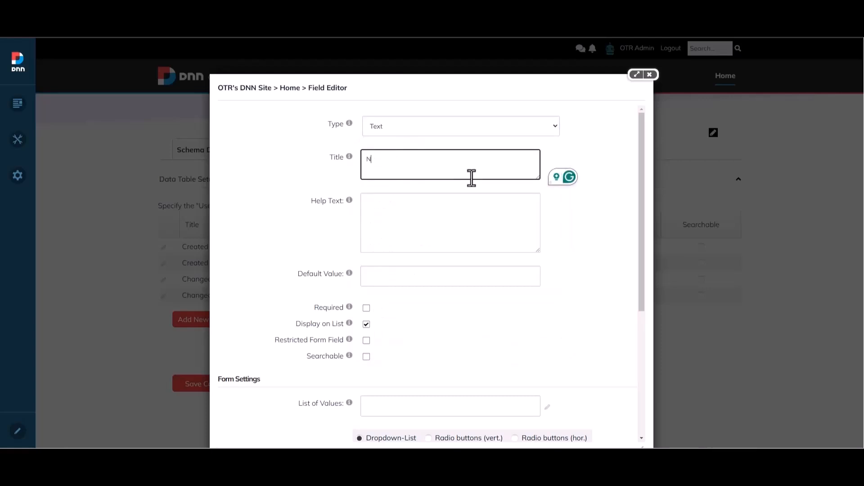
Step: Give the Name column the help text "Enter your user name" and make the field required
{"action": "left_click", "coordinate": [460, 196]}
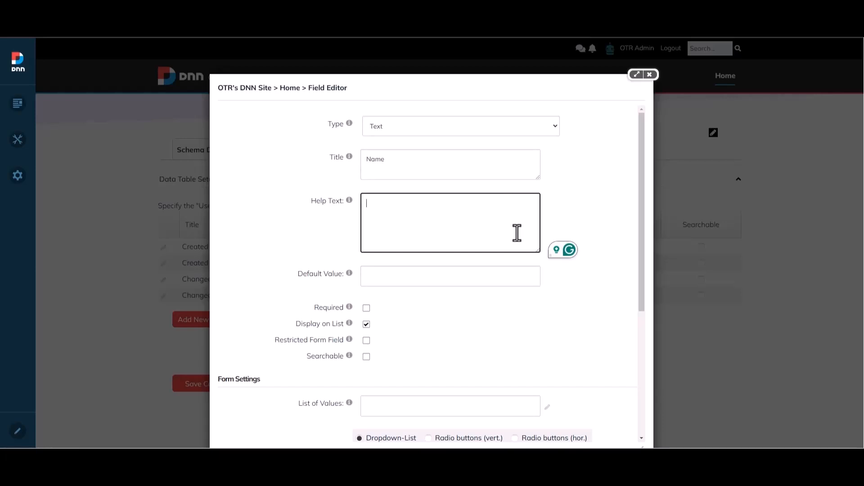
{"action": "type", "text": "Enter your user name"}
{"action": "left_click", "coordinate": [393, 276]}
{"action": "left_click", "coordinate": [367, 308]}
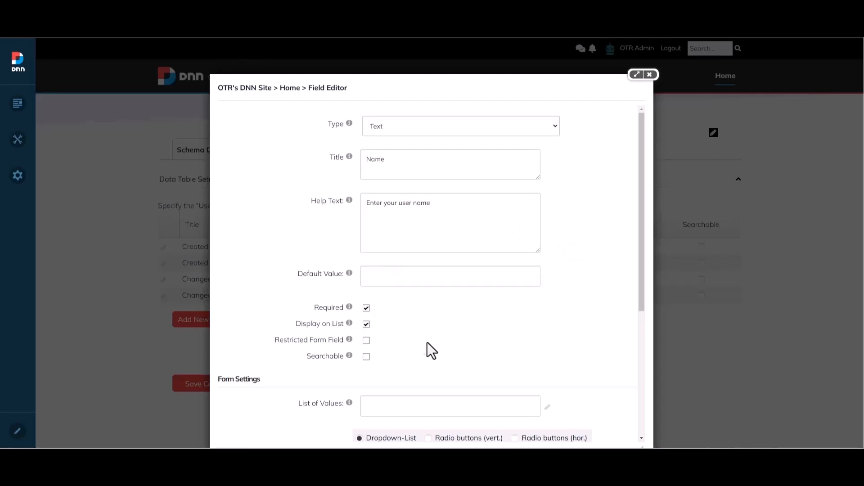
Step: Look through the available tokens reference, copy the [User:DisplayName] token and close the reference
{"action": "scroll", "coordinate": [427, 342], "scroll_direction": "down", "scroll_amount": 5}
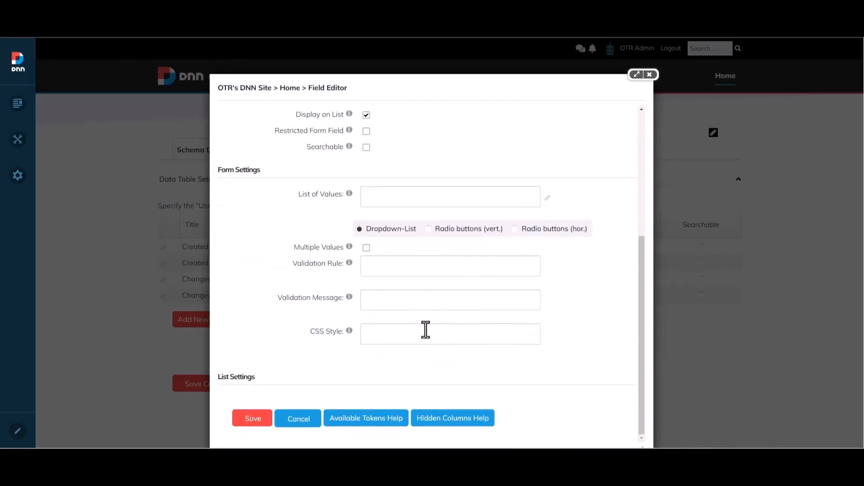
{"action": "left_click", "coordinate": [377, 420]}
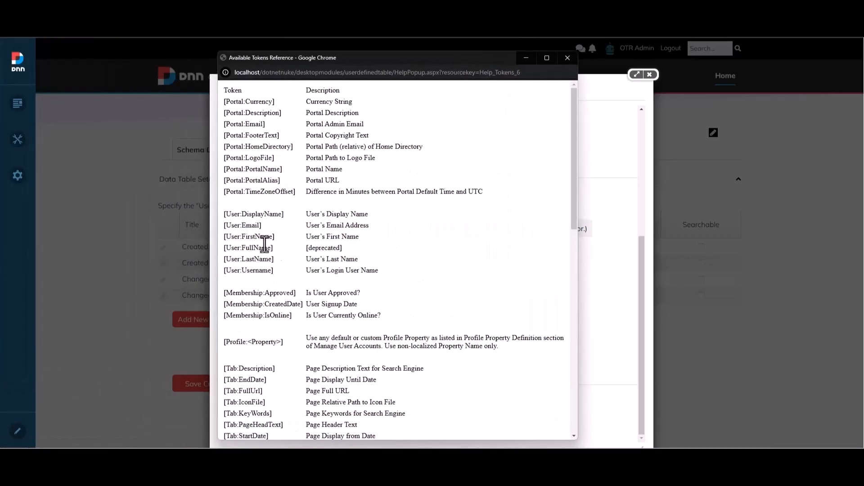
{"action": "scroll", "coordinate": [309, 257], "scroll_direction": "down", "scroll_amount": 5}
{"action": "scroll", "coordinate": [315, 259], "scroll_direction": "up", "scroll_amount": 5}
{"action": "scroll", "coordinate": [323, 328], "scroll_direction": "down", "scroll_amount": 8}
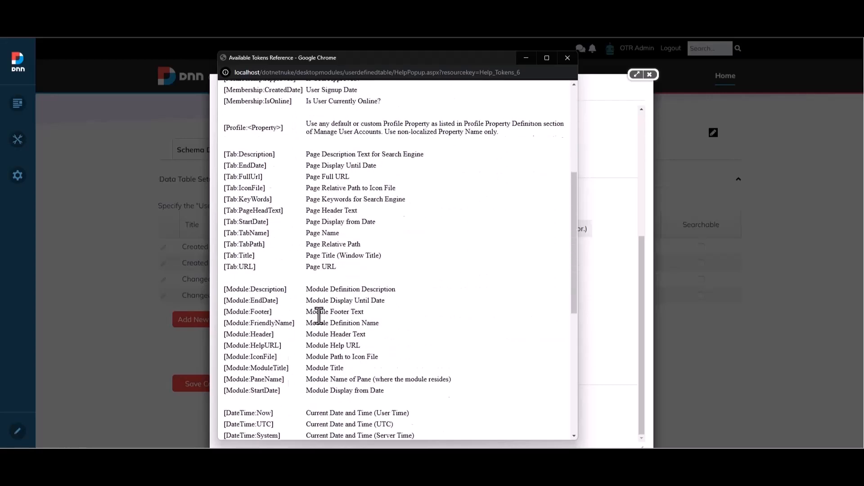
{"action": "scroll", "coordinate": [316, 313], "scroll_direction": "up", "scroll_amount": 8}
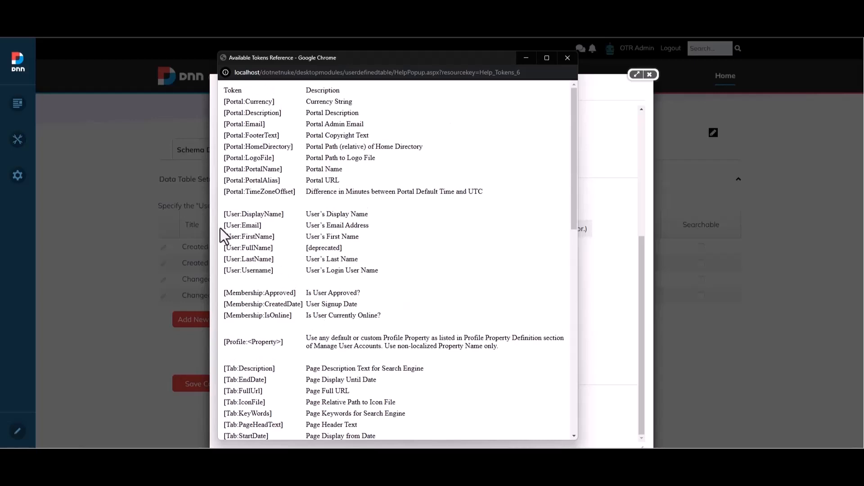
{"action": "left_click_drag", "start_coordinate": [223, 213], "coordinate": [308, 214]}
{"action": "key", "text": "ctrl+c"}
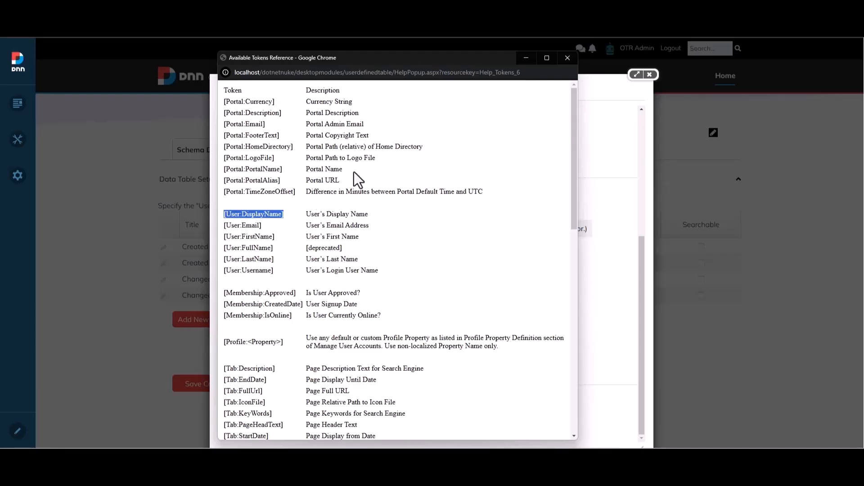
{"action": "left_click", "coordinate": [567, 58]}
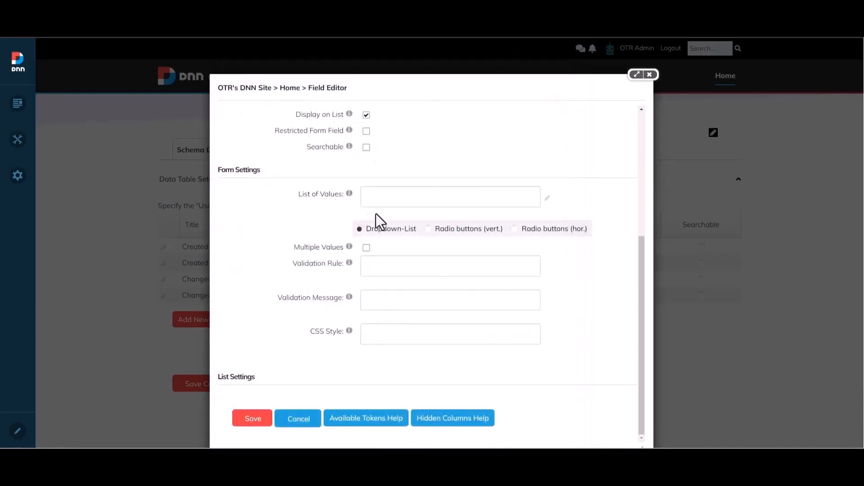
Step: Set the Name column's default value to [User:DisplayName] and save the column
{"action": "scroll", "coordinate": [374, 219], "scroll_direction": "up", "scroll_amount": 3}
{"action": "left_click", "coordinate": [372, 201]}
{"action": "key", "text": "ctrl+v"}
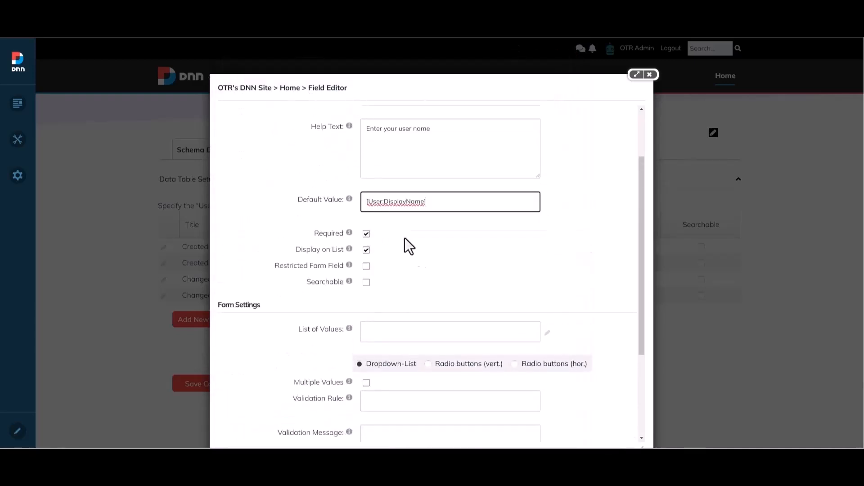
{"action": "scroll", "coordinate": [423, 274], "scroll_direction": "up", "scroll_amount": 2}
{"action": "scroll", "coordinate": [428, 279], "scroll_direction": "down", "scroll_amount": 5}
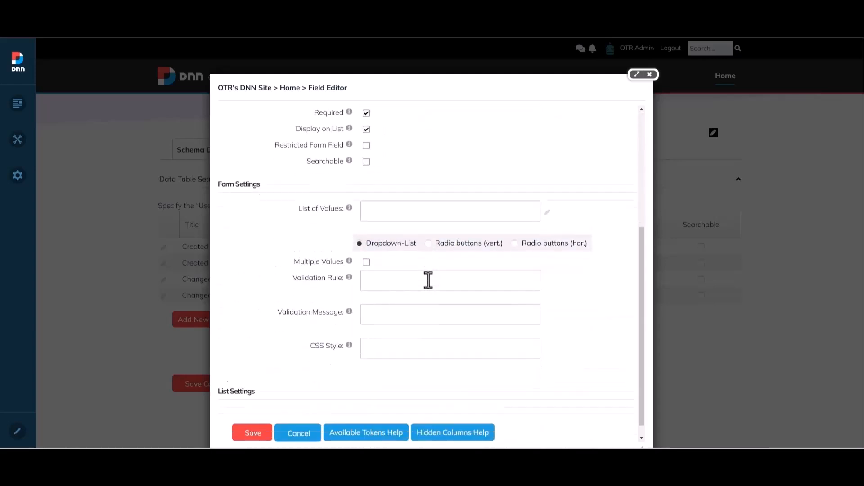
{"action": "left_click", "coordinate": [250, 418]}
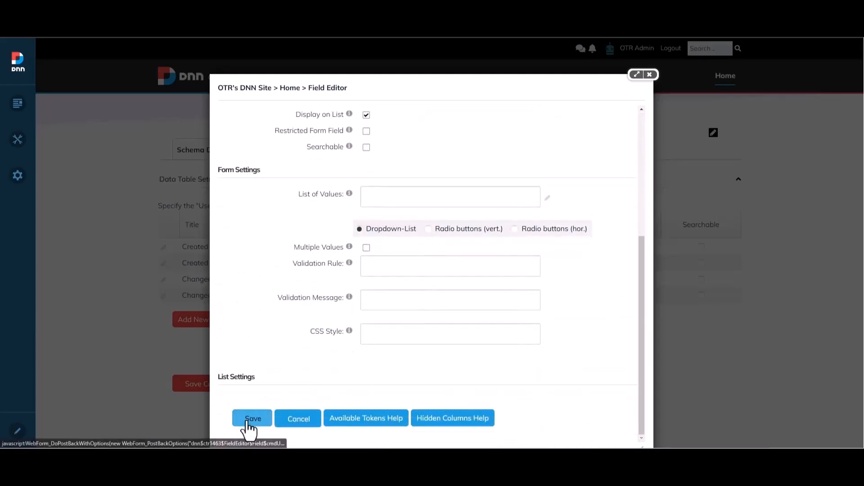
Step: Add a required column of type Email titled Email with the help text "Enter your email"
{"action": "scroll", "coordinate": [252, 369], "scroll_direction": "down", "scroll_amount": 4}
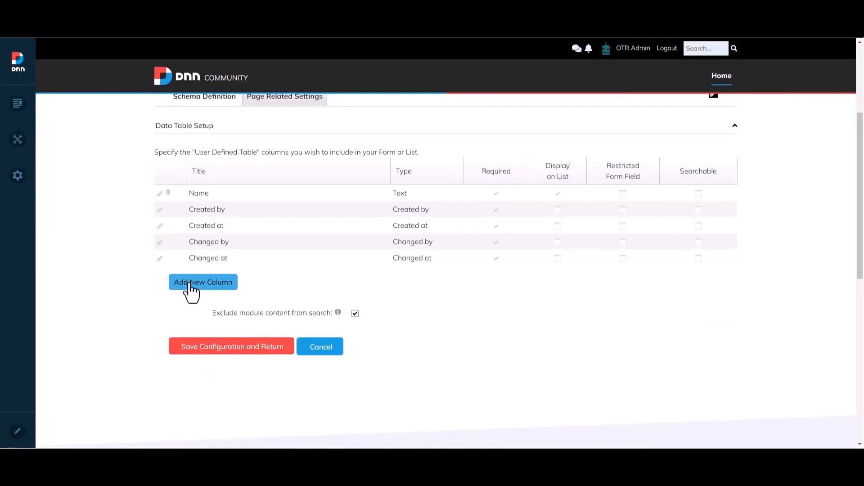
{"action": "left_click", "coordinate": [189, 284]}
{"action": "left_click", "coordinate": [407, 127]}
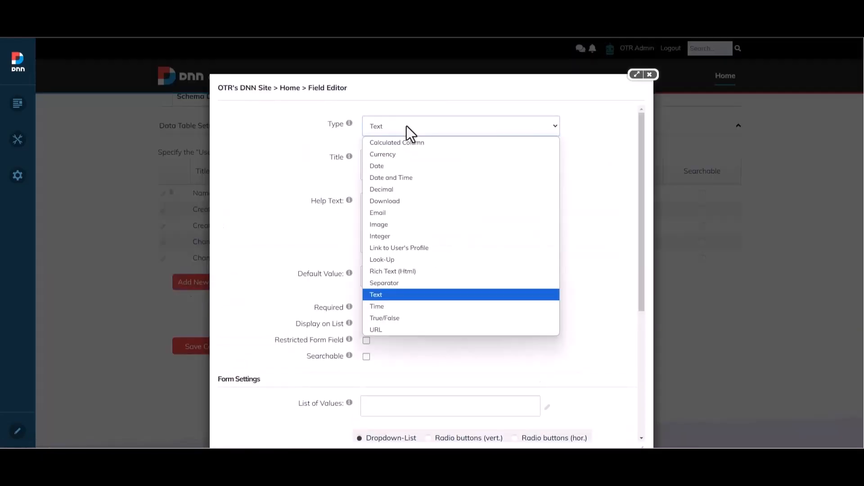
{"action": "left_click", "coordinate": [388, 213]}
{"action": "left_click", "coordinate": [393, 161]}
{"action": "type", "text": "Email"}
{"action": "key", "text": "Tab"}
{"action": "type", "text": "Ent"}
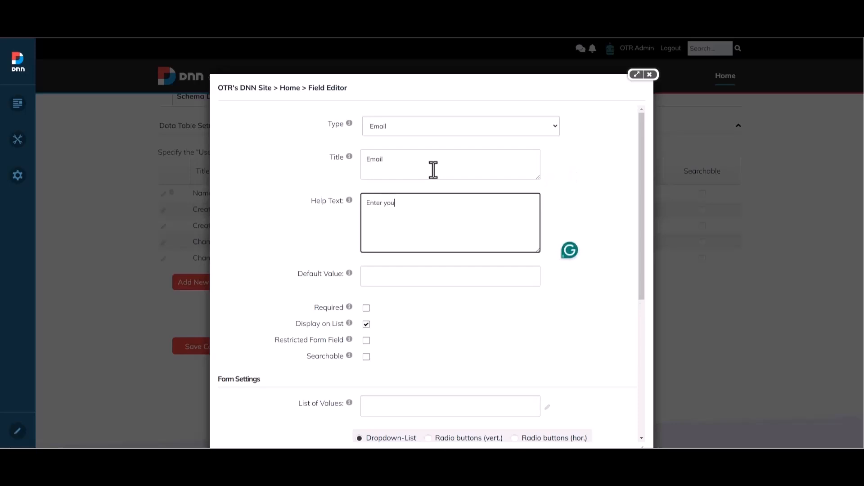
{"action": "scroll", "coordinate": [428, 270], "scroll_direction": "down", "scroll_amount": 2}
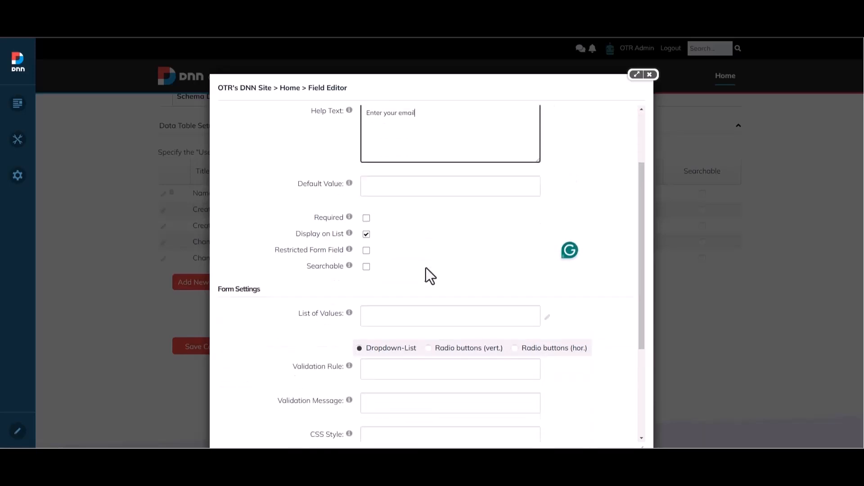
{"action": "left_click", "coordinate": [366, 217]}
Step: Copy the [User:Email] token from the available tokens reference and close the reference
{"action": "scroll", "coordinate": [445, 253], "scroll_direction": "down", "scroll_amount": 2}
{"action": "scroll", "coordinate": [444, 253], "scroll_direction": "down", "scroll_amount": 3}
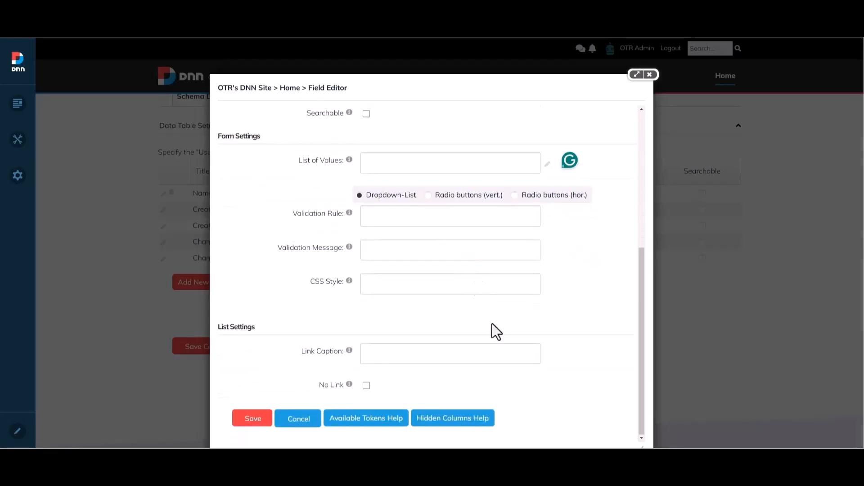
{"action": "left_click", "coordinate": [376, 423]}
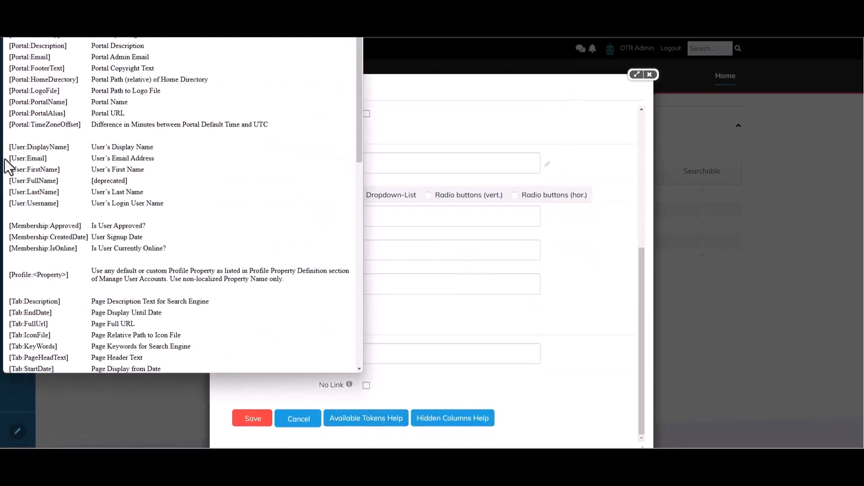
{"action": "left_click_drag", "start_coordinate": [8, 160], "coordinate": [76, 171]}
{"action": "key", "text": "ctrl+c"}
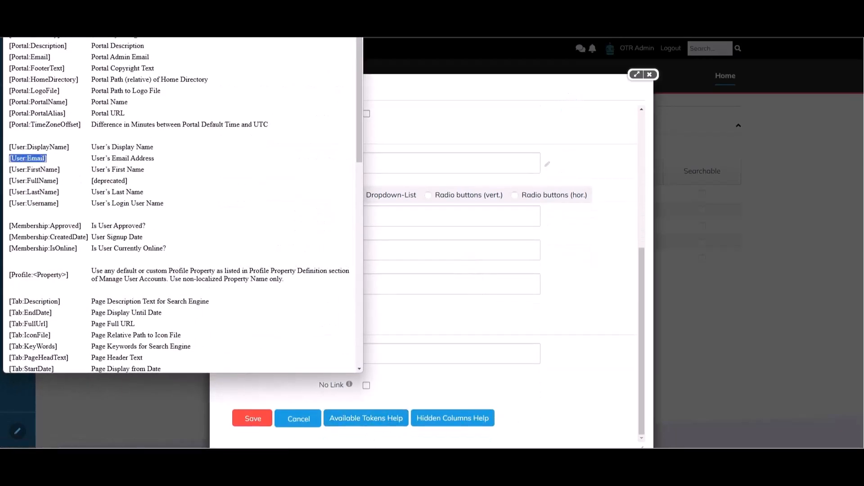
{"action": "left_click", "coordinate": [353, 7]}
Step: Set the Email column's default value to [User:Email] and save the column
{"action": "scroll", "coordinate": [359, 255], "scroll_direction": "up", "scroll_amount": 2}
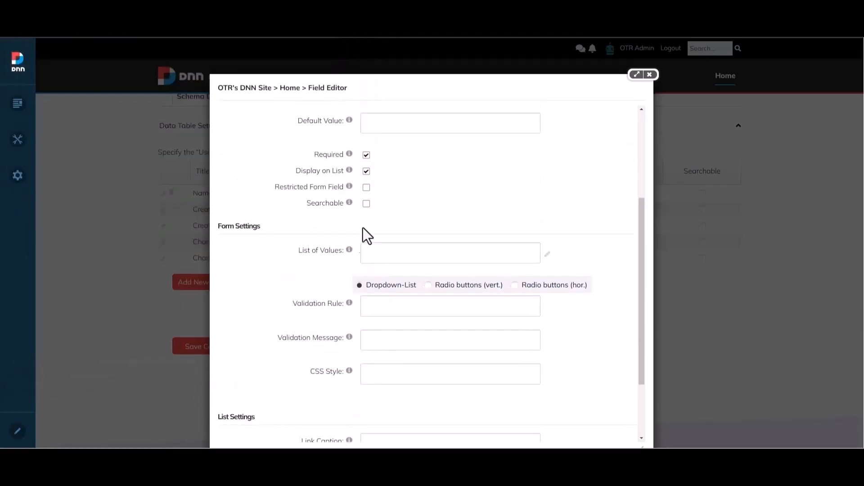
{"action": "left_click", "coordinate": [388, 120]}
{"action": "key", "text": "ctrl+v"}
{"action": "scroll", "coordinate": [406, 259], "scroll_direction": "down", "scroll_amount": 2}
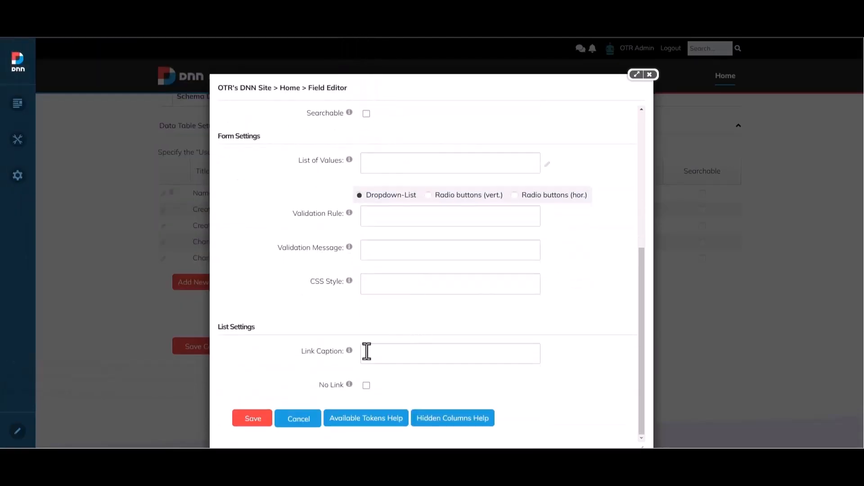
{"action": "left_click", "coordinate": [252, 418]}
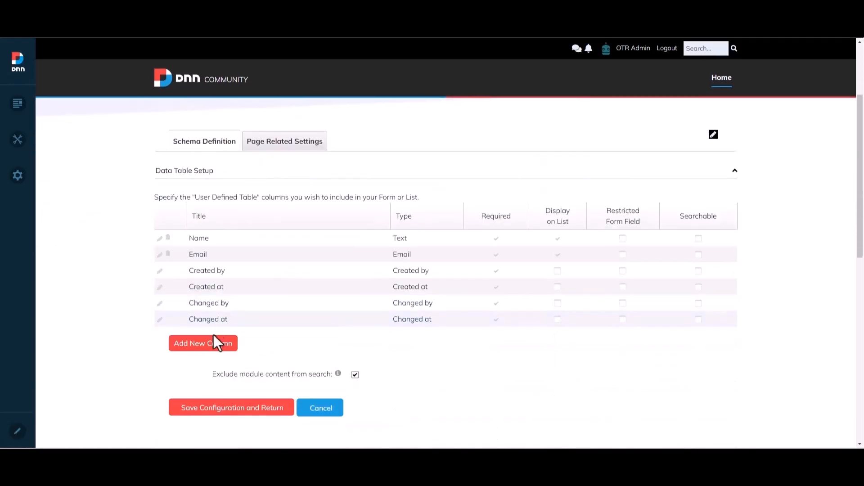
Step: Add a column of type Rich Text (Html) titled Comments with the help text "Enter your comments"
{"action": "left_click", "coordinate": [201, 349]}
{"action": "left_click", "coordinate": [430, 126]}
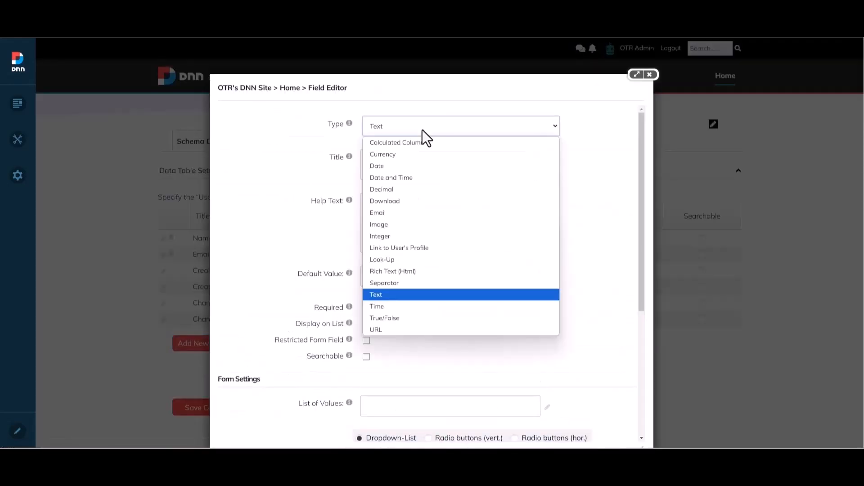
{"action": "left_click", "coordinate": [396, 273]}
{"action": "left_click", "coordinate": [403, 157]}
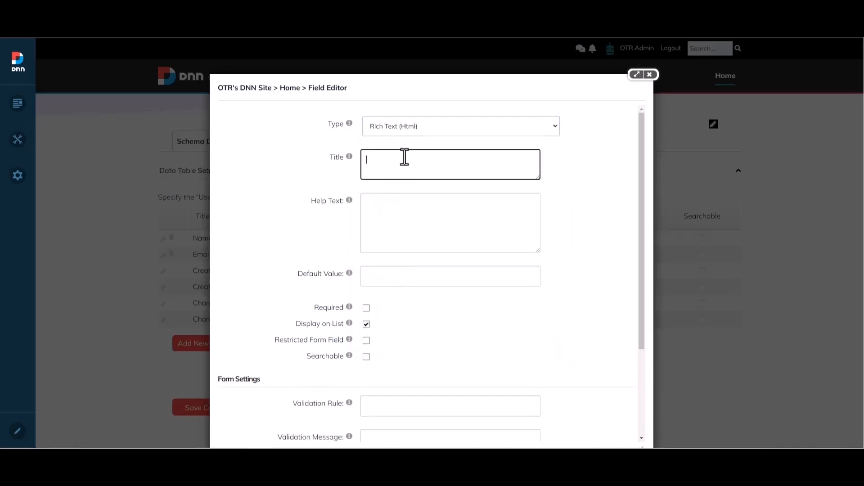
{"action": "type", "text": "E"}
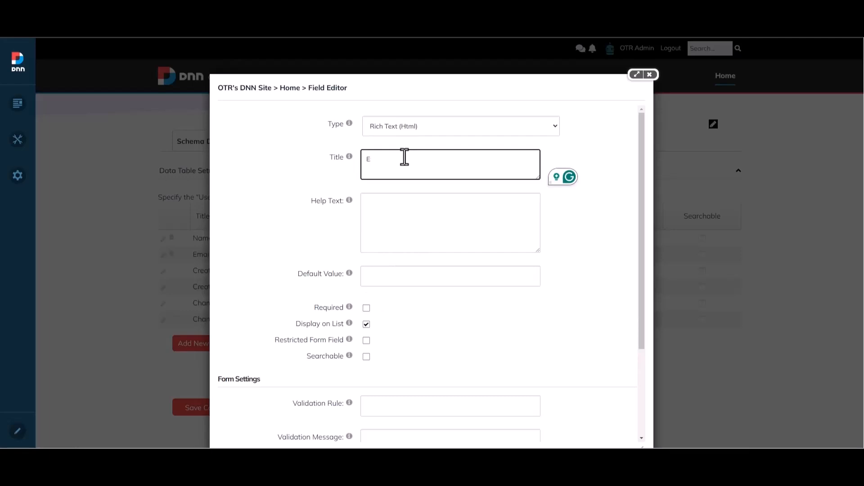
{"action": "left_click", "coordinate": [405, 212]}
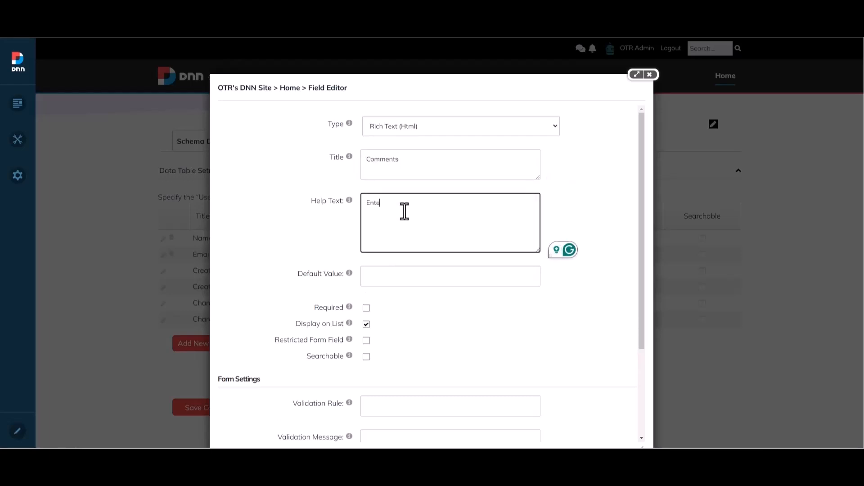
{"action": "type", "text": "Enter your comments"}
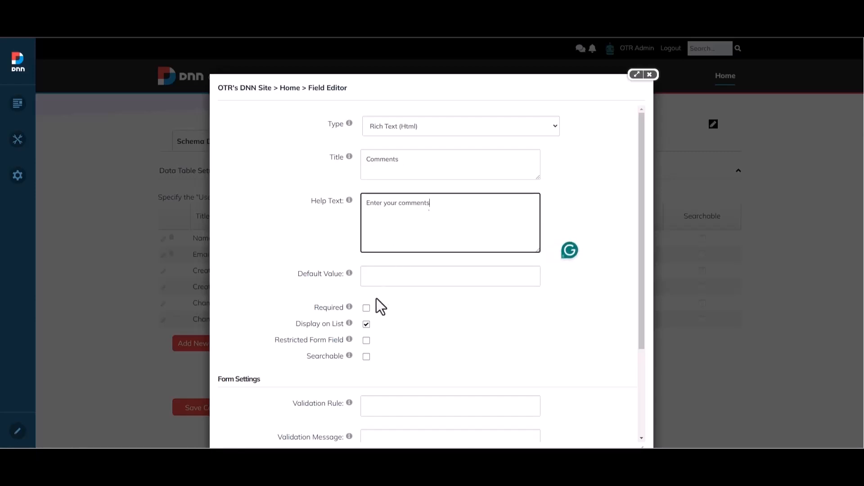
Step: Make the Comments column required and save it
{"action": "left_click", "coordinate": [367, 308]}
{"action": "scroll", "coordinate": [411, 310], "scroll_direction": "down", "scroll_amount": 1}
{"action": "left_click", "coordinate": [408, 229]}
{"action": "left_click", "coordinate": [423, 320]}
{"action": "scroll", "coordinate": [396, 302], "scroll_direction": "down", "scroll_amount": 2}
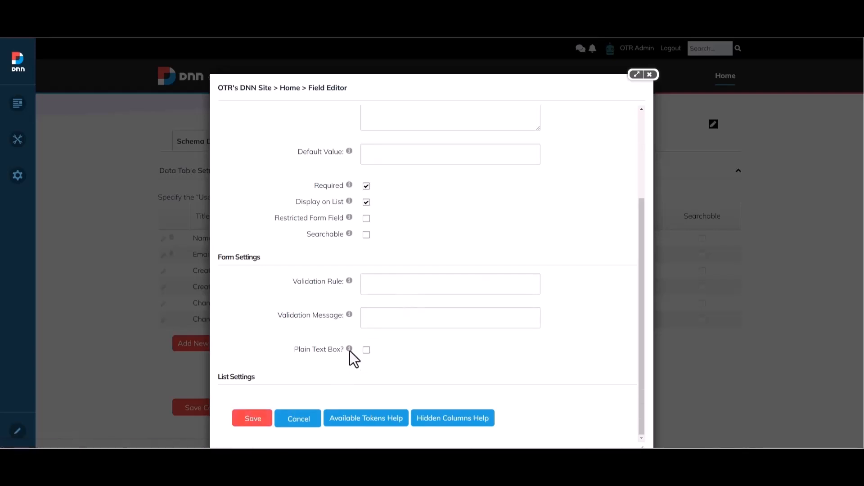
{"action": "mouse_move", "coordinate": [349, 351]}
{"action": "left_click", "coordinate": [265, 418]}
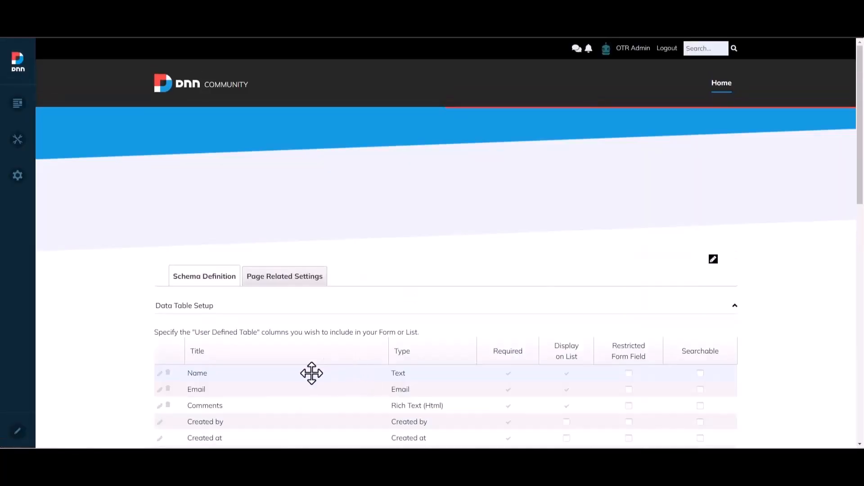
Step: Save the Form and List module's configuration and return to the Home page
{"action": "scroll", "coordinate": [396, 376], "scroll_direction": "down", "scroll_amount": 1}
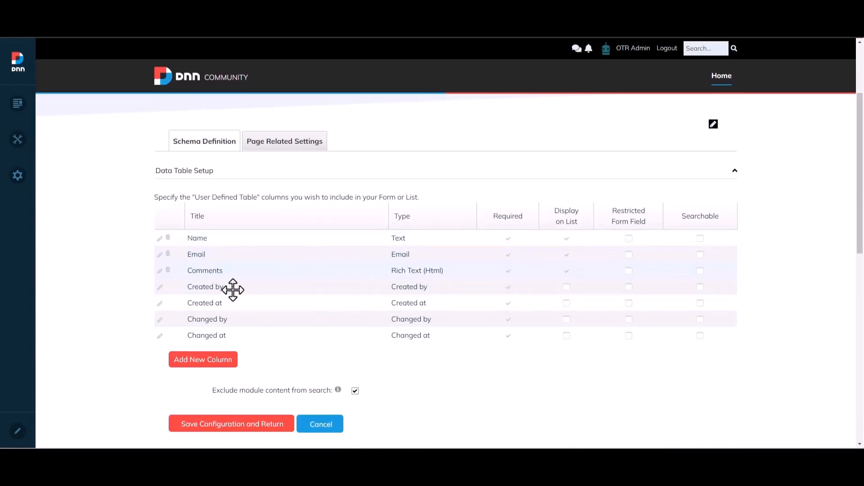
{"action": "scroll", "coordinate": [273, 391], "scroll_direction": "down", "scroll_amount": 1}
{"action": "left_click", "coordinate": [254, 387]}
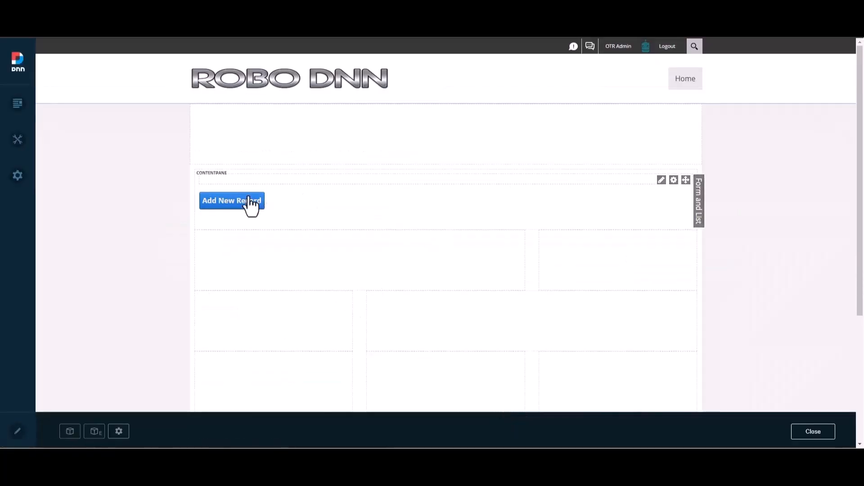
Step: Start a new record, check the prefilled Name and Email, and enter "I love this website!" as the comment
{"action": "left_click", "coordinate": [234, 203]}
{"action": "scroll", "coordinate": [593, 317], "scroll_direction": "up", "scroll_amount": 1}
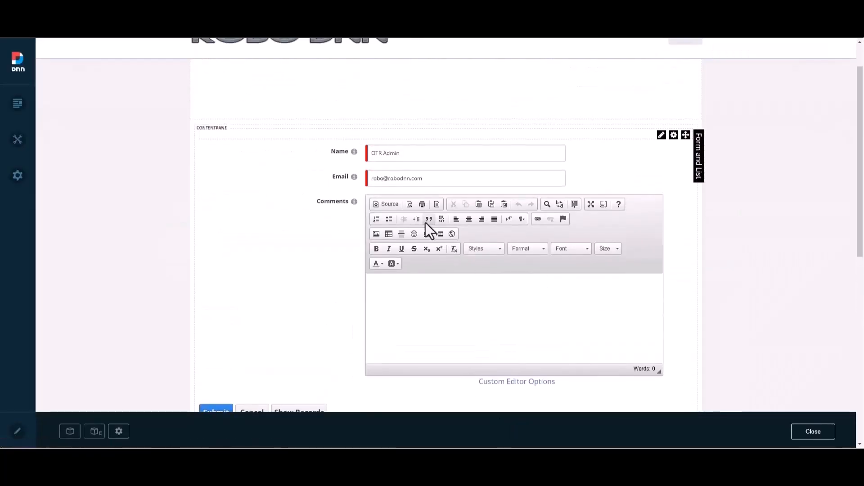
{"action": "left_click_drag", "start_coordinate": [417, 154], "coordinate": [366, 152]}
{"action": "left_click_drag", "start_coordinate": [466, 178], "coordinate": [369, 177]}
{"action": "scroll", "coordinate": [460, 309], "scroll_direction": "down", "scroll_amount": 1}
{"action": "left_click", "coordinate": [464, 265]}
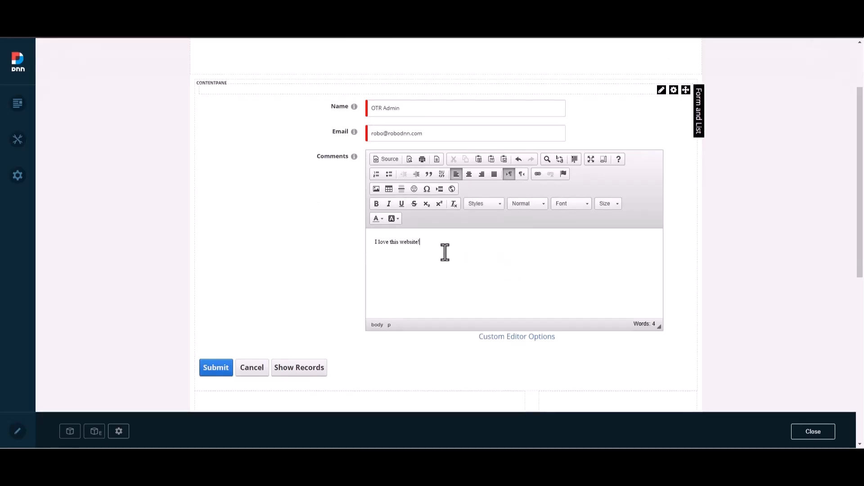
Step: Format the comment text with a green background, bold and a larger font size, and submit the form
{"action": "left_click_drag", "start_coordinate": [463, 252], "coordinate": [343, 250]}
{"action": "left_click", "coordinate": [398, 219]}
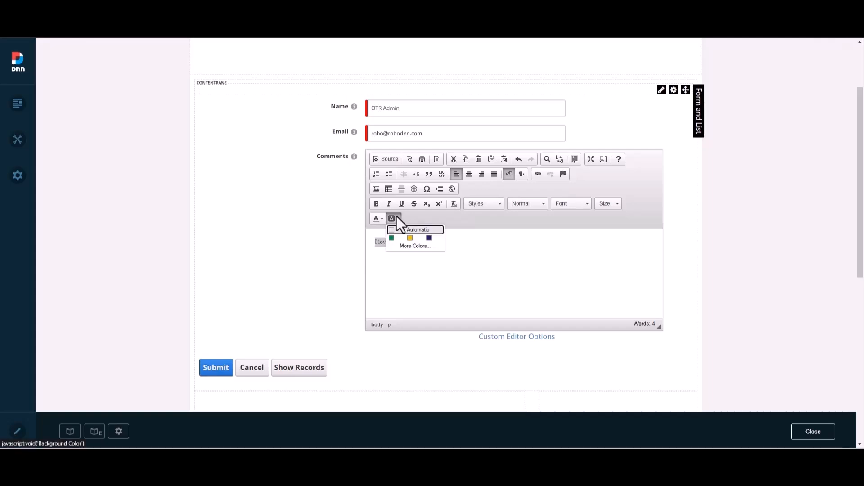
{"action": "left_click", "coordinate": [396, 242]}
{"action": "left_click", "coordinate": [376, 204]}
{"action": "left_click", "coordinate": [586, 204]}
{"action": "left_click", "coordinate": [605, 205]}
{"action": "left_click", "coordinate": [614, 257]}
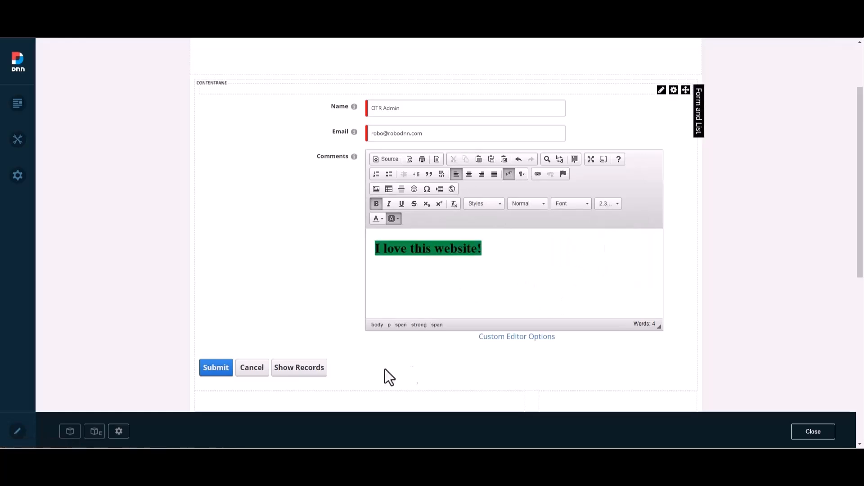
{"action": "left_click", "coordinate": [216, 372]}
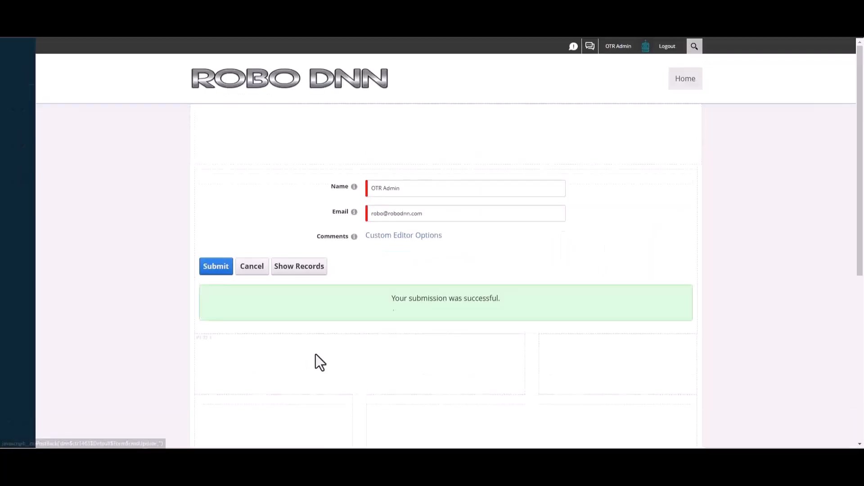
Step: Check the submission confirmation, view the submitted records, and return to the form
{"action": "scroll", "coordinate": [417, 348], "scroll_direction": "down", "scroll_amount": 3}
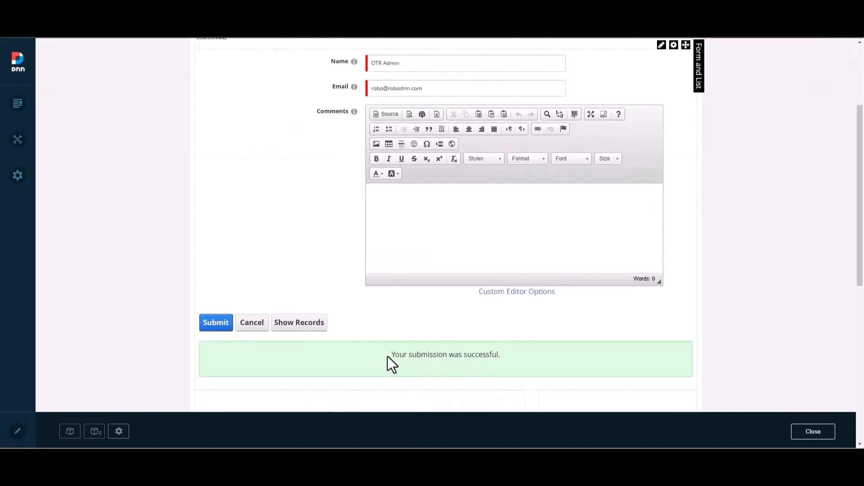
{"action": "left_click_drag", "start_coordinate": [388, 356], "coordinate": [533, 354]}
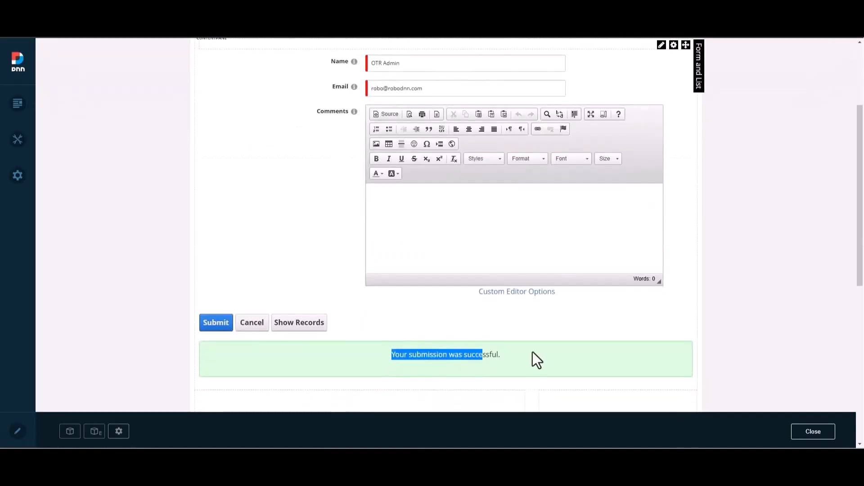
{"action": "left_click", "coordinate": [308, 330]}
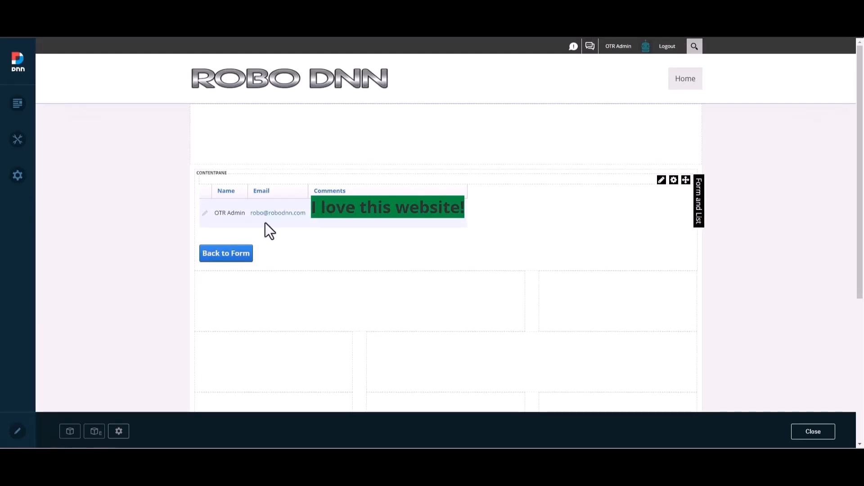
{"action": "left_click", "coordinate": [229, 255]}
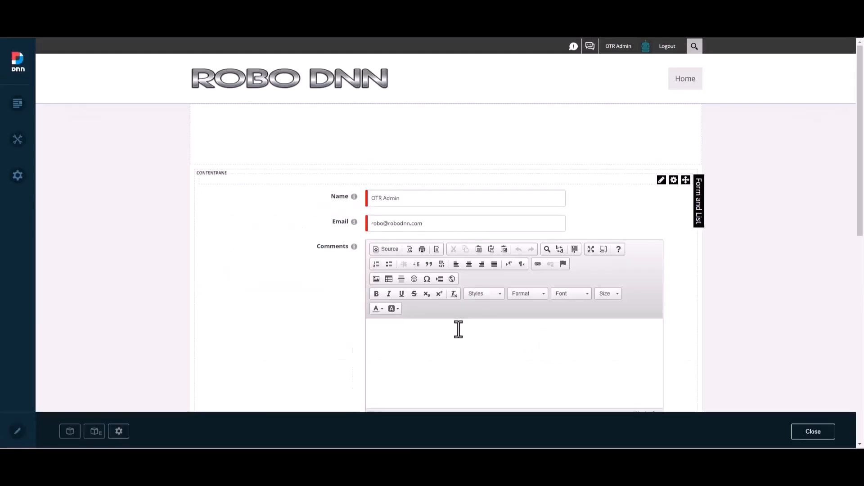
Step: Open the Form and List configuration from the module's edit options and expand its Email Settings
{"action": "mouse_move", "coordinate": [655, 196]}
{"action": "mouse_move", "coordinate": [661, 181]}
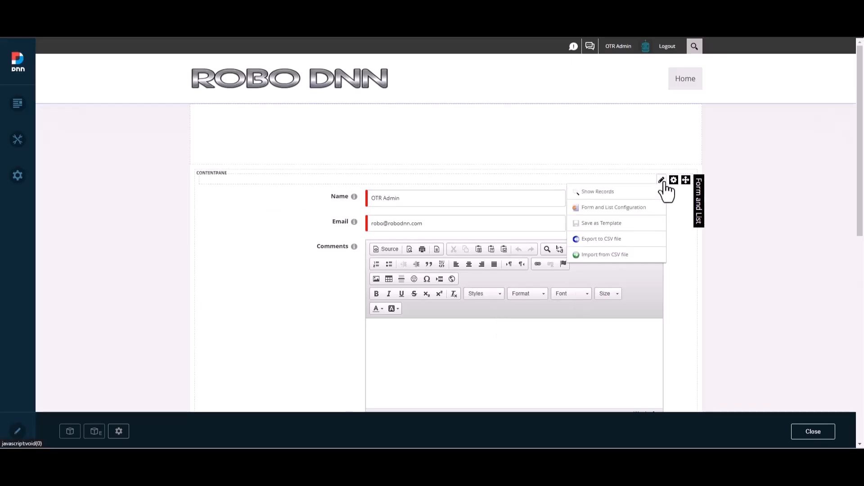
{"action": "left_click", "coordinate": [628, 212]}
{"action": "scroll", "coordinate": [324, 334], "scroll_direction": "down", "scroll_amount": 3}
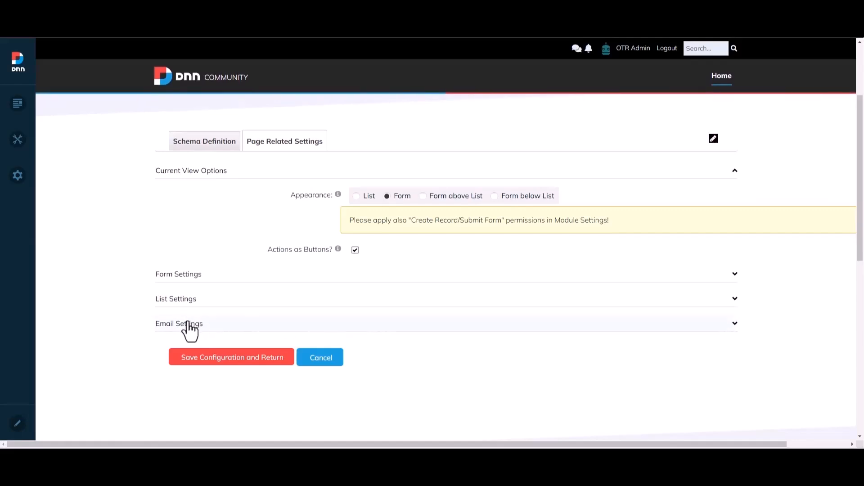
{"action": "left_click", "coordinate": [190, 329]}
Step: Examine the address fields in the Email Settings, from To, CC and BCC to the ReplyTo and From overrides
{"action": "scroll", "coordinate": [386, 248], "scroll_direction": "down", "scroll_amount": 3}
{"action": "left_click", "coordinate": [384, 239]}
{"action": "left_click", "coordinate": [383, 268]}
{"action": "left_click", "coordinate": [383, 301]}
{"action": "scroll", "coordinate": [396, 325], "scroll_direction": "down", "scroll_amount": 1}
{"action": "left_click", "coordinate": [380, 291]}
{"action": "left_click", "coordinate": [360, 330]}
Step: Examine the email subject, the rich text message and the texts for new and updated records
{"action": "scroll", "coordinate": [357, 328], "scroll_direction": "down", "scroll_amount": 2}
{"action": "key", "text": "Tab"}
{"action": "scroll", "coordinate": [369, 321], "scroll_direction": "down", "scroll_amount": 3}
{"action": "left_click", "coordinate": [382, 315]}
{"action": "scroll", "coordinate": [382, 289], "scroll_direction": "down", "scroll_amount": 4}
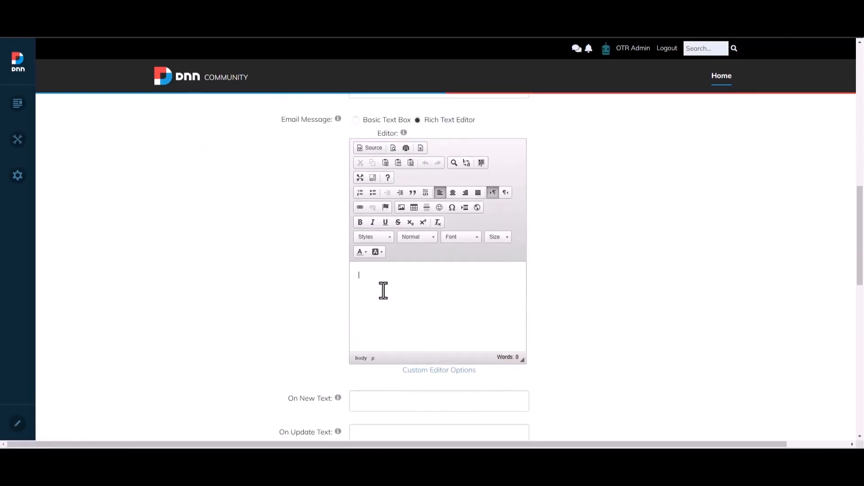
{"action": "left_click", "coordinate": [377, 265]}
{"action": "left_click", "coordinate": [361, 296]}
{"action": "left_click", "coordinate": [360, 328]}
{"action": "scroll", "coordinate": [392, 331], "scroll_direction": "up", "scroll_amount": 10}
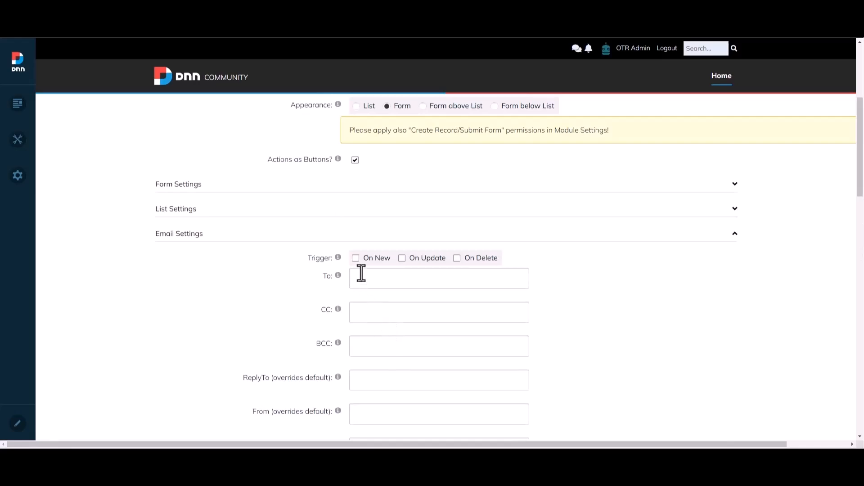
Step: Try the On New email trigger, clear it again, and look over the email fields
{"action": "left_click", "coordinate": [357, 258]}
{"action": "left_click", "coordinate": [355, 259]}
{"action": "scroll", "coordinate": [408, 297], "scroll_direction": "down", "scroll_amount": 3}
{"action": "scroll", "coordinate": [405, 297], "scroll_direction": "up", "scroll_amount": 4}
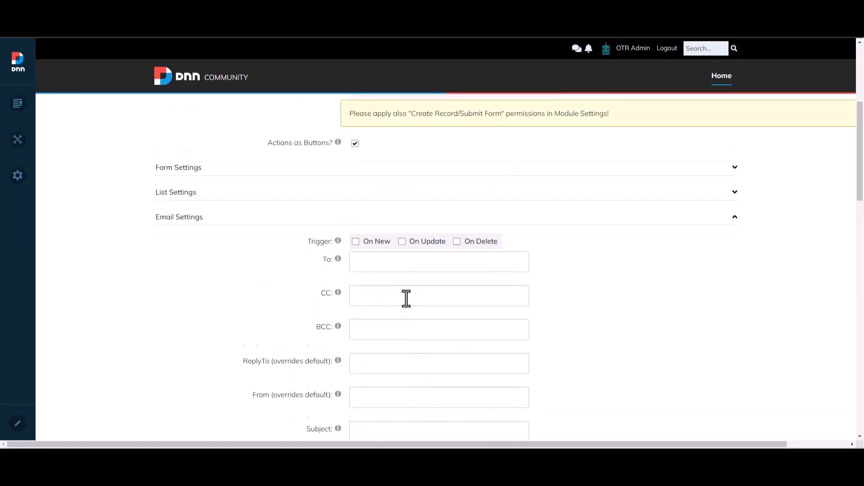
Step: Expand the List Settings and examine the rendering method and sorting options
{"action": "left_click", "coordinate": [278, 283]}
{"action": "left_click", "coordinate": [259, 256]}
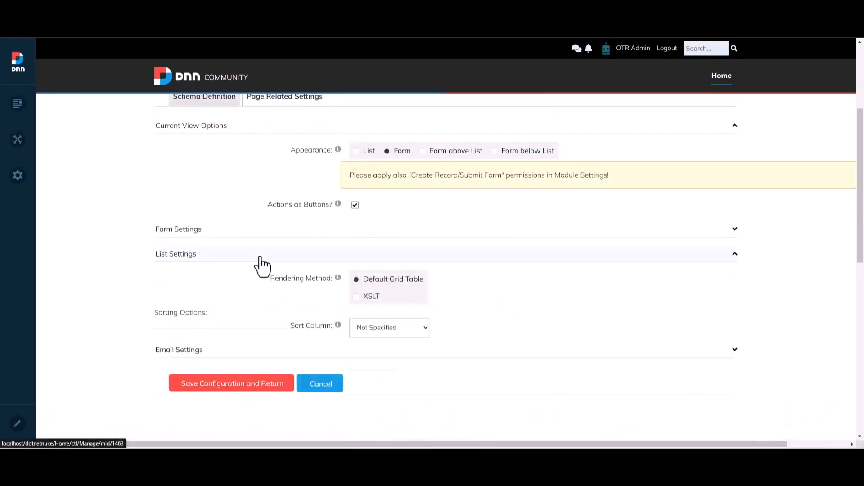
{"action": "scroll", "coordinate": [272, 315], "scroll_direction": "down", "scroll_amount": 2}
{"action": "scroll", "coordinate": [274, 315], "scroll_direction": "up", "scroll_amount": 1}
Step: Review the Form Settings for the action upon submit and the text displayed after posting, and collapse the section
{"action": "left_click", "coordinate": [236, 209]}
{"action": "left_click", "coordinate": [239, 191]}
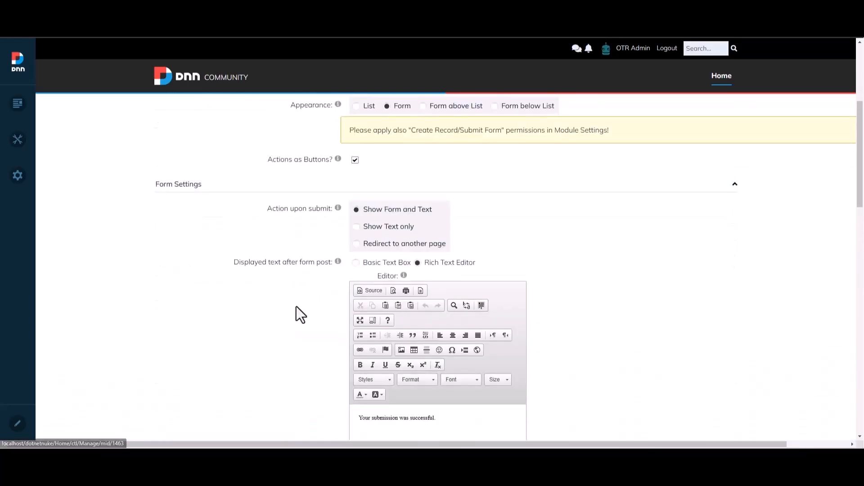
{"action": "scroll", "coordinate": [270, 383], "scroll_direction": "down", "scroll_amount": 4}
{"action": "scroll", "coordinate": [252, 270], "scroll_direction": "up", "scroll_amount": 5}
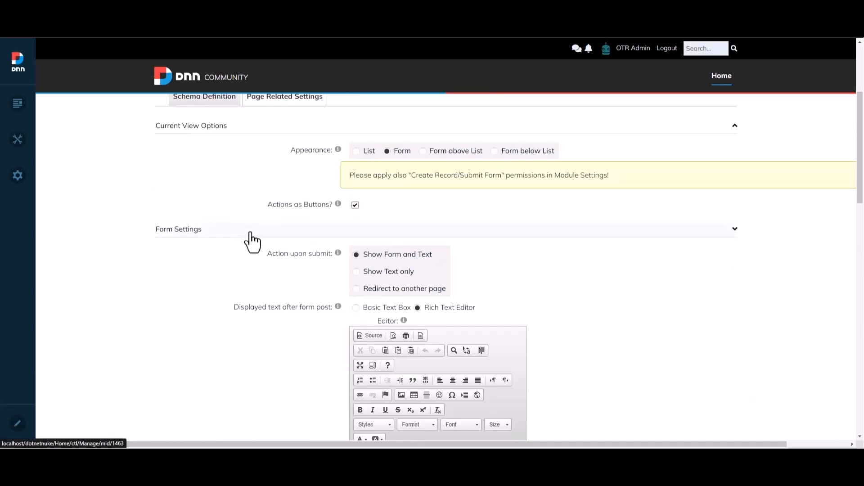
{"action": "left_click", "coordinate": [249, 234]}
{"action": "scroll", "coordinate": [270, 275], "scroll_direction": "up", "scroll_amount": 3}
{"action": "scroll", "coordinate": [225, 288], "scroll_direction": "down", "scroll_amount": 2}
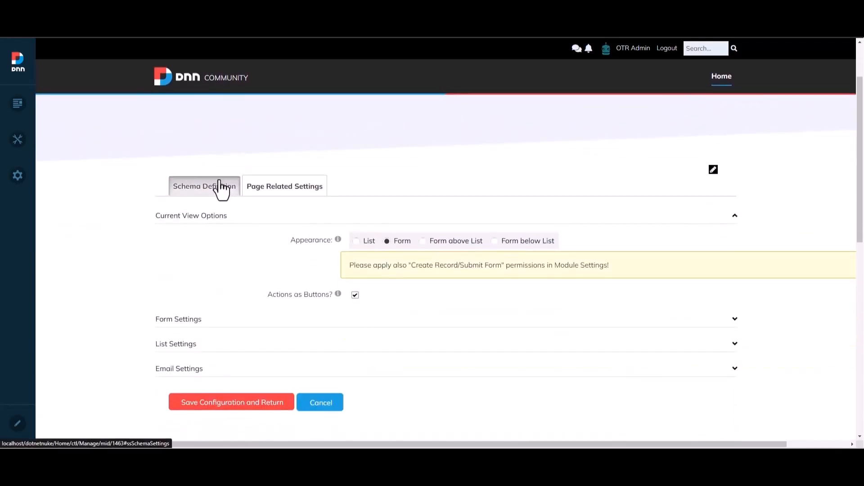
Step: Return to the Schema Definition and review the data table's columns and search exclusion option
{"action": "left_click", "coordinate": [220, 188]}
{"action": "scroll", "coordinate": [357, 353], "scroll_direction": "down", "scroll_amount": 4}
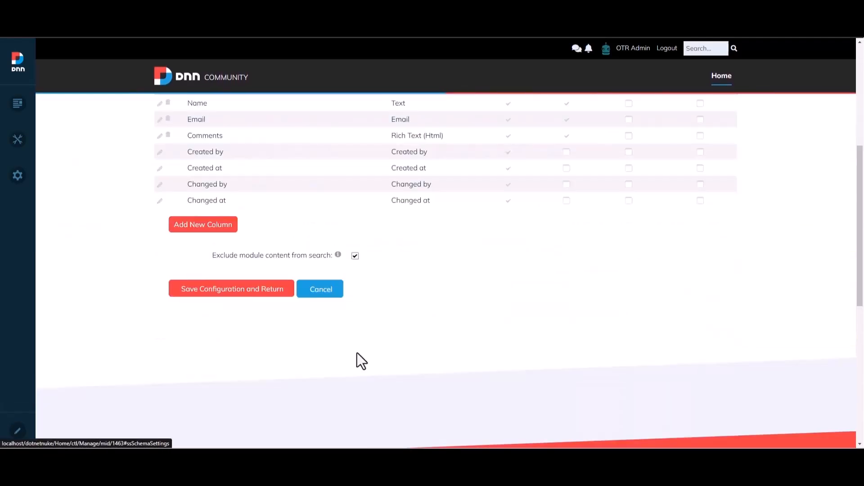
{"action": "scroll", "coordinate": [351, 350], "scroll_direction": "up", "scroll_amount": 3}
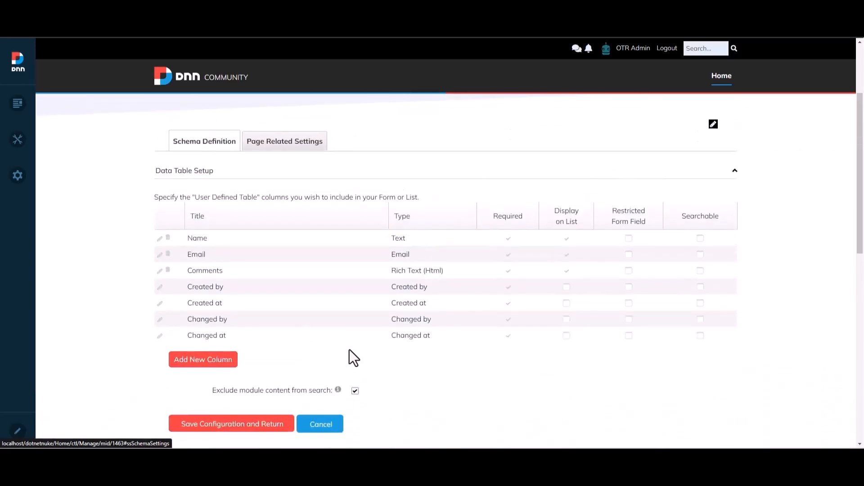
{"action": "scroll", "coordinate": [349, 349], "scroll_direction": "down", "scroll_amount": 2}
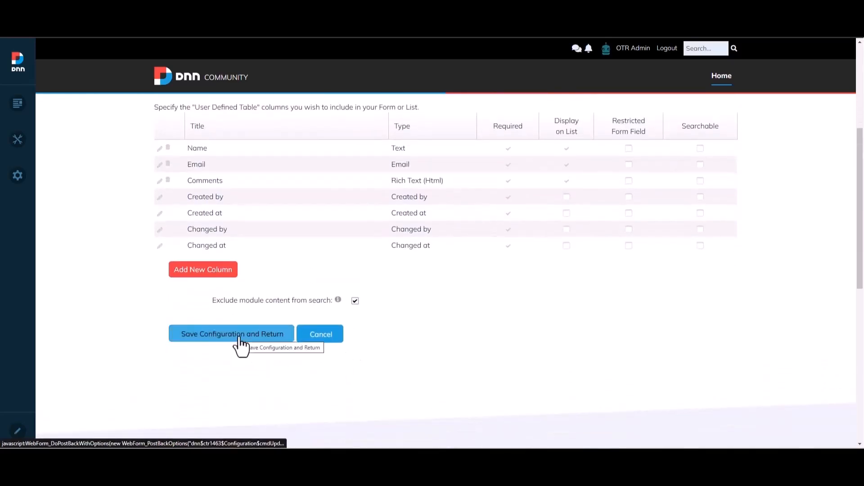